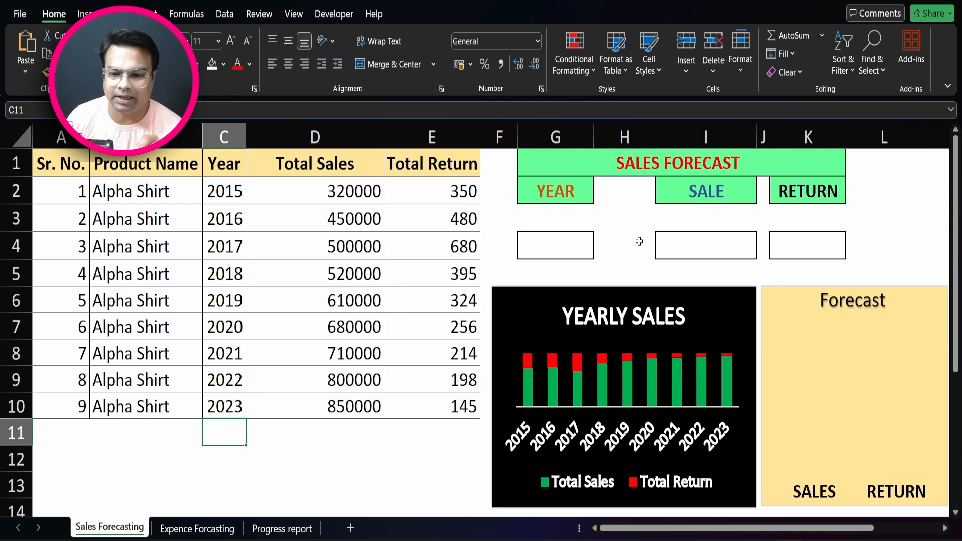
pyautogui.click(655, 165)
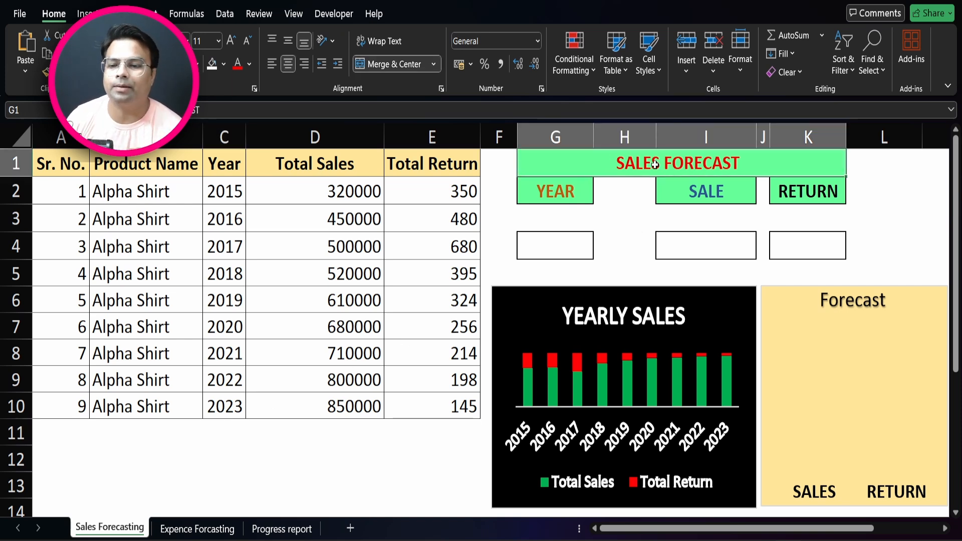
pyautogui.click(525, 199)
pyautogui.click(561, 248)
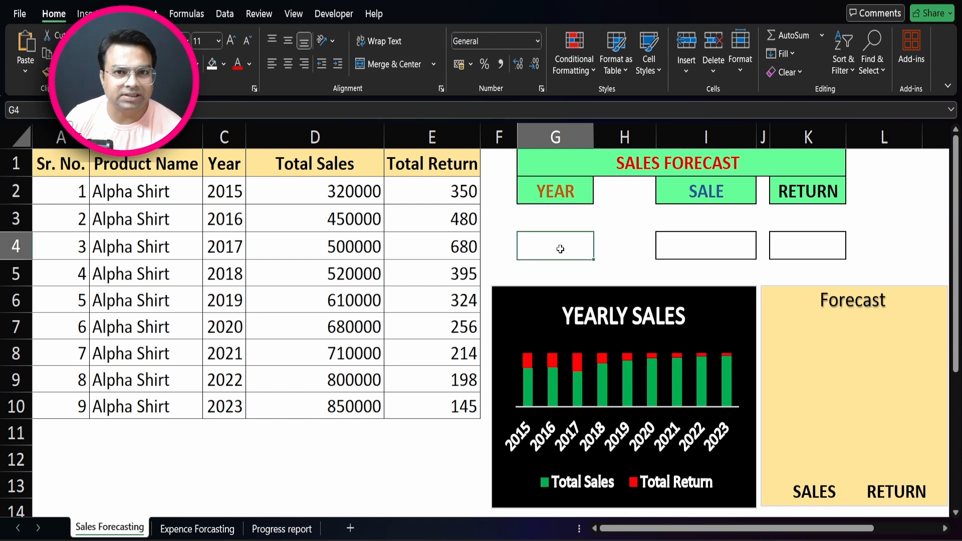
pyautogui.click(699, 249)
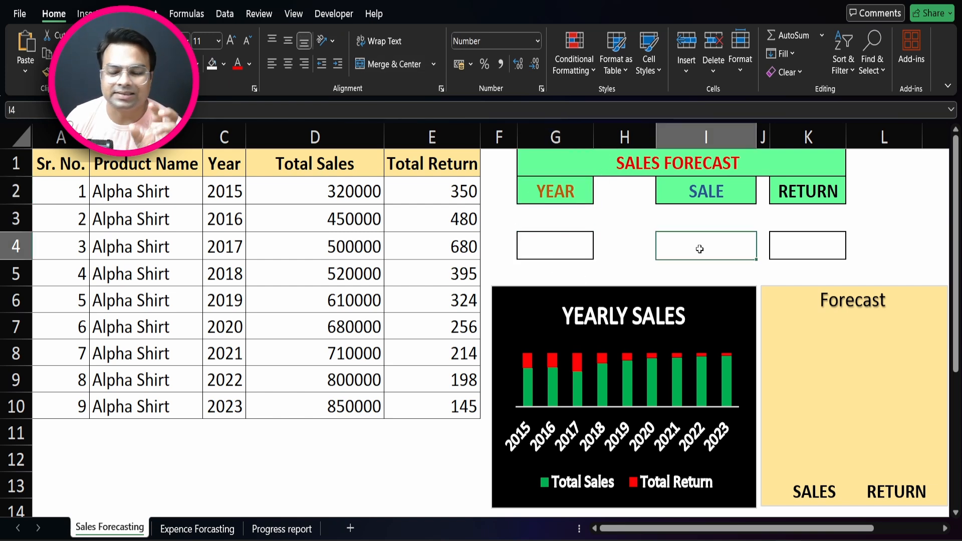
pyautogui.click(798, 249)
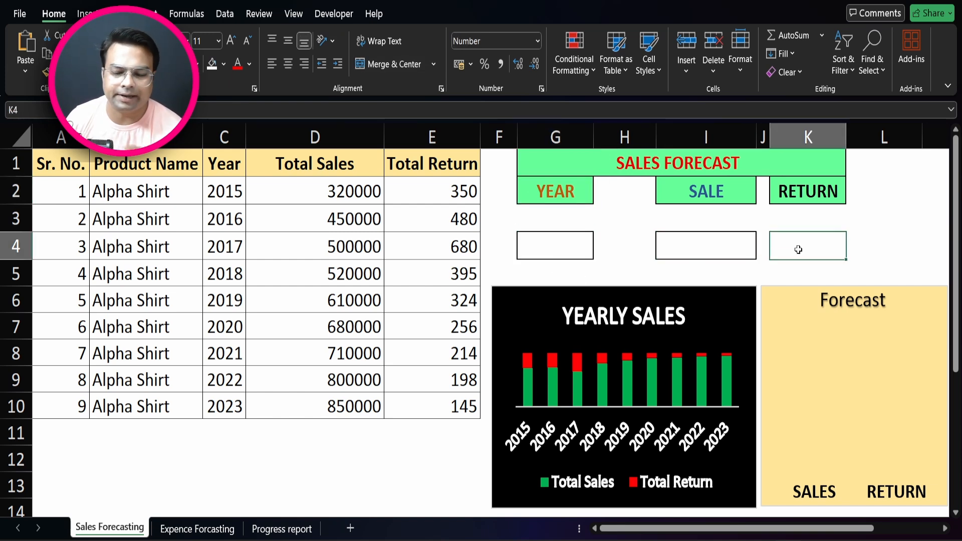
# Forecast the sale in I4 with =FORECAST(G4,D2:D10,C2:C10), using total sales as known y values and years as known x values
pyautogui.click(705, 247)
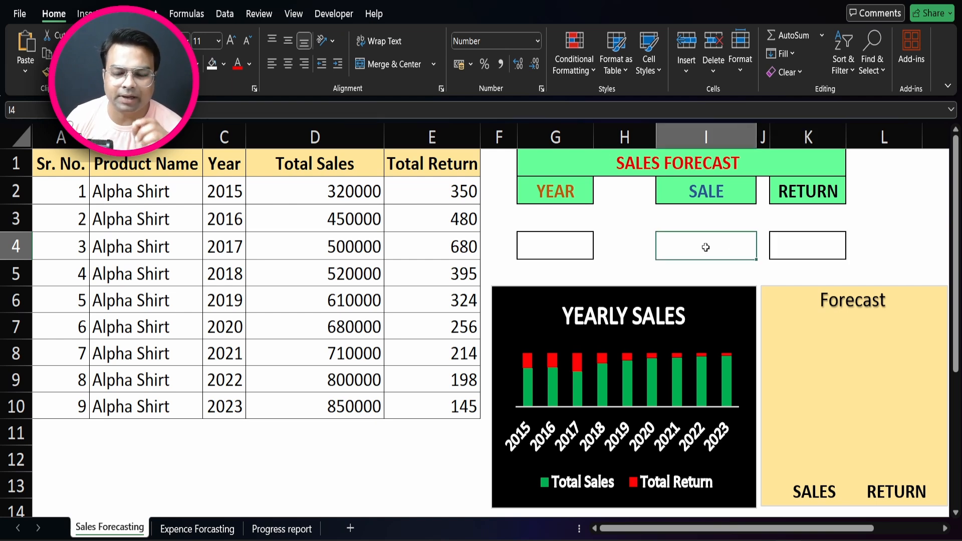
pyautogui.write('=')
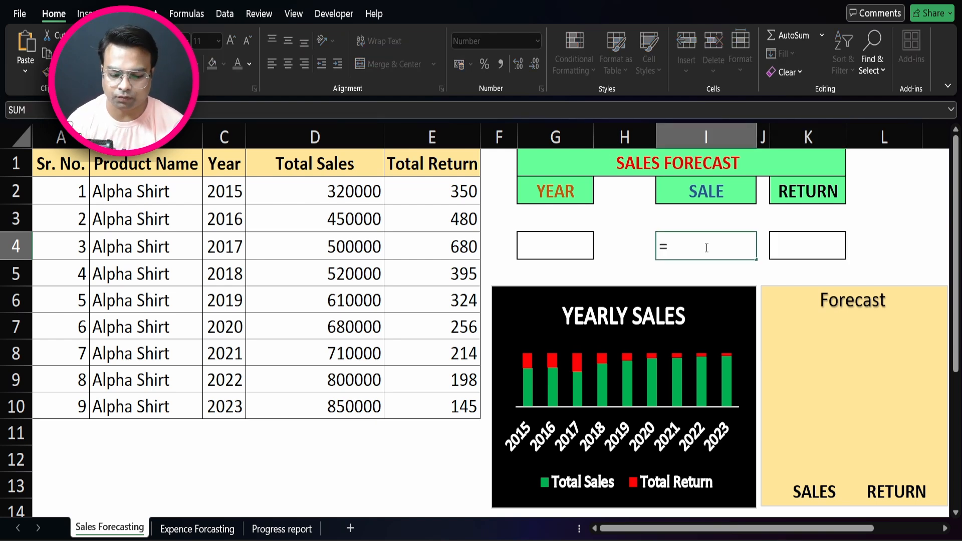
pyautogui.write('forecas')
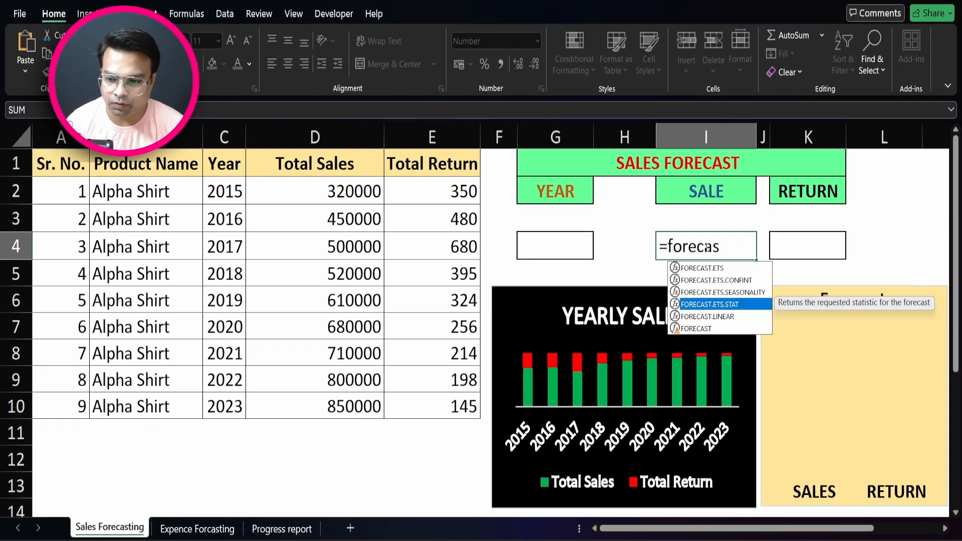
pyautogui.press('Tab')
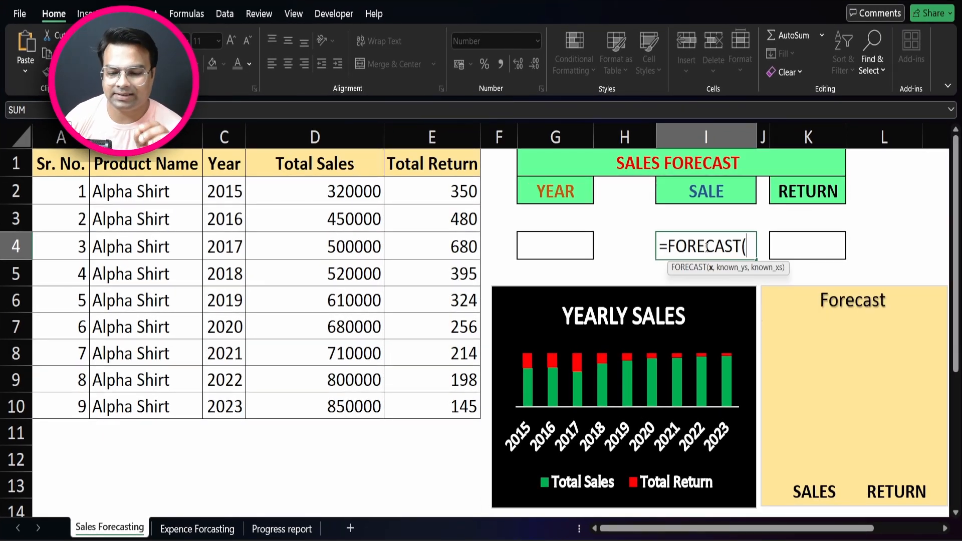
pyautogui.click(566, 249)
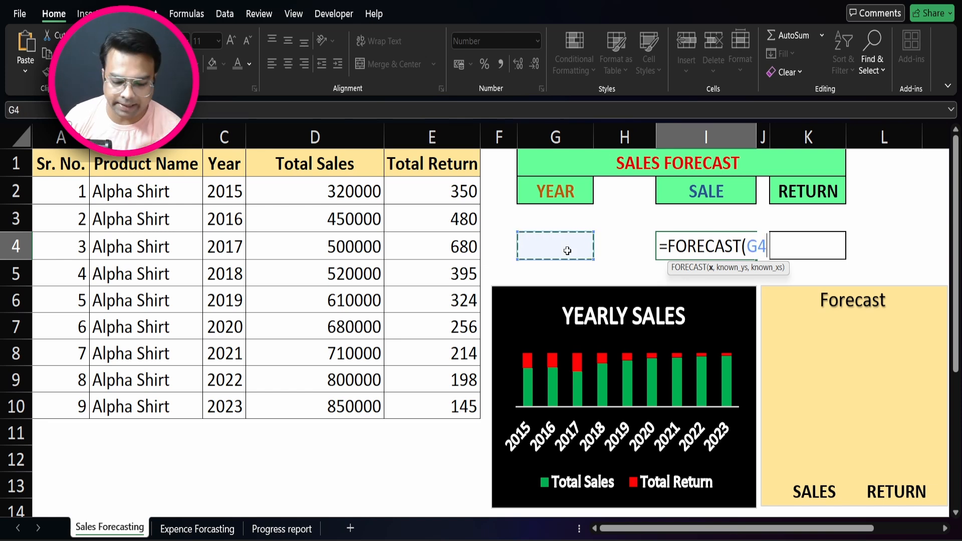
pyautogui.write(',')
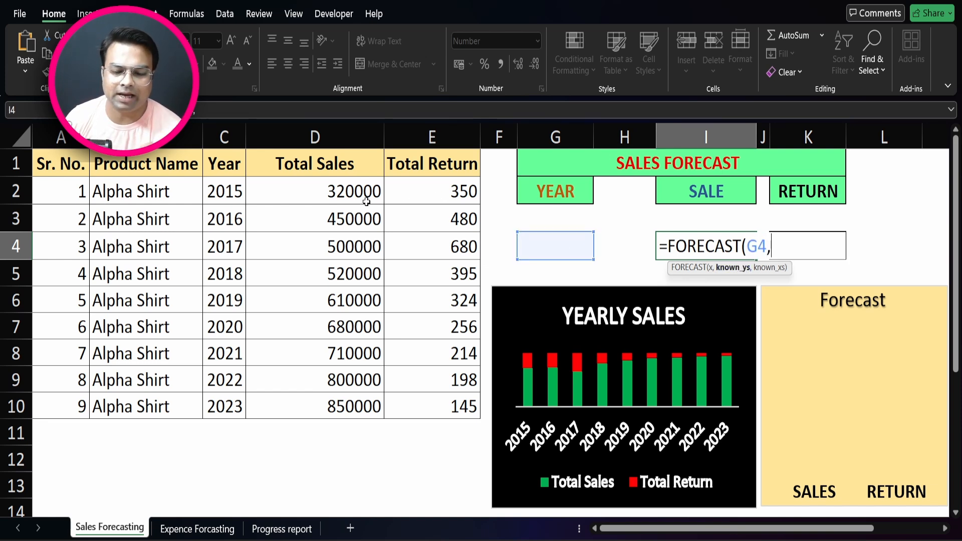
pyautogui.moveTo(354, 191); pyautogui.dragTo(351, 408)
pyautogui.write(',')
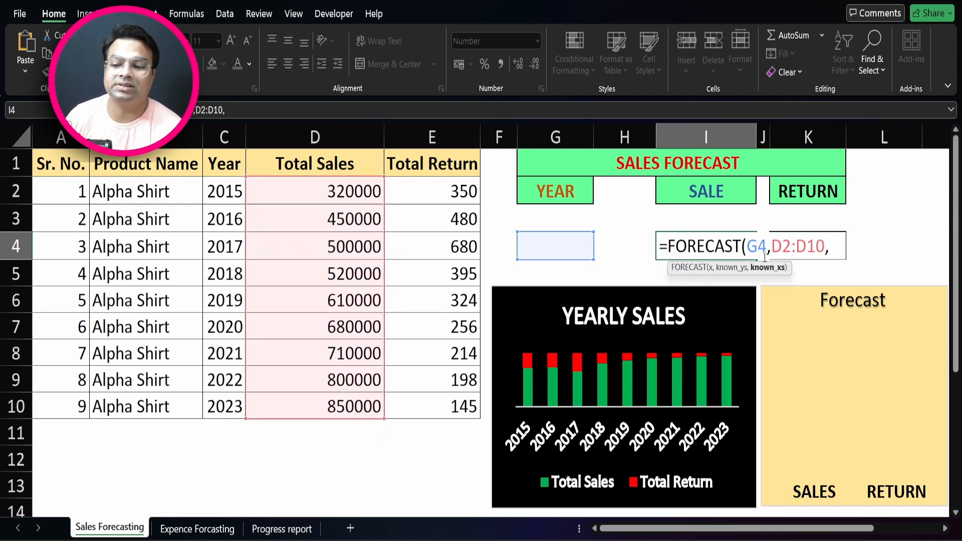
pyautogui.moveTo(218, 189); pyautogui.dragTo(216, 401)
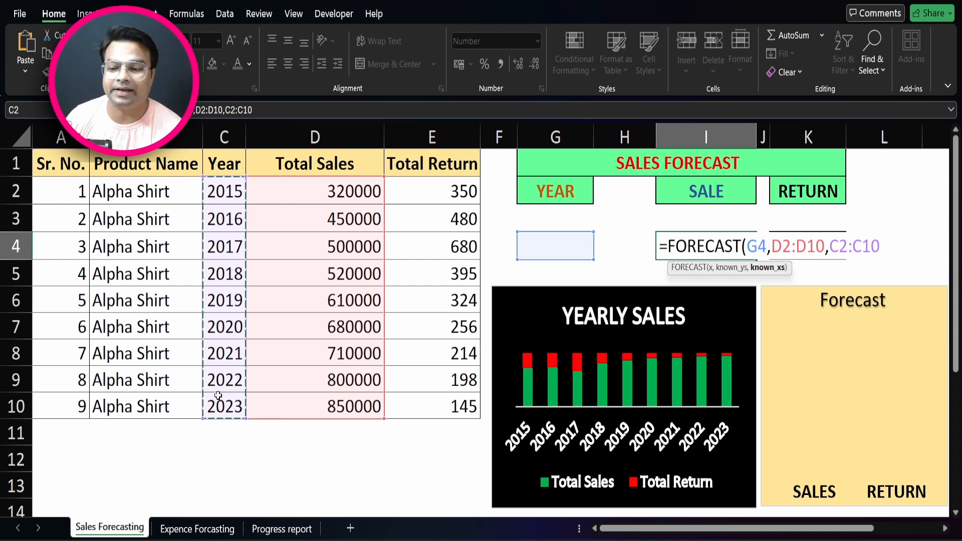
pyautogui.write(')')
pyautogui.press('Return')
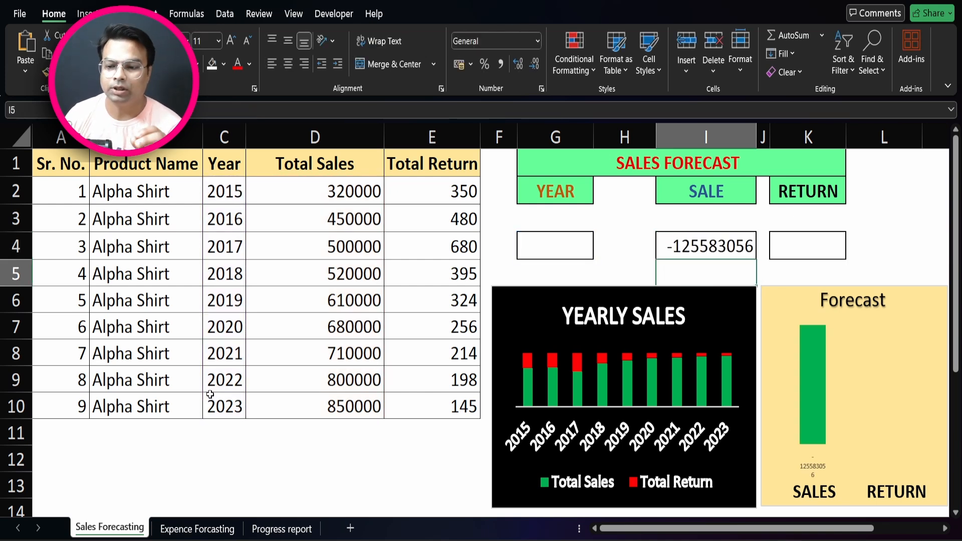
# Enter 2024 as the forecast year in G4
pyautogui.click(525, 251)
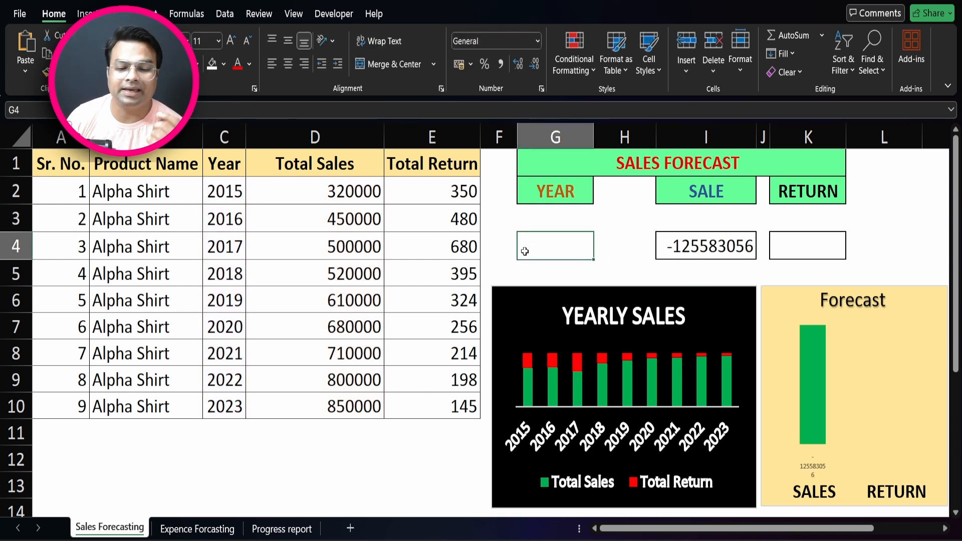
pyautogui.write('2024')
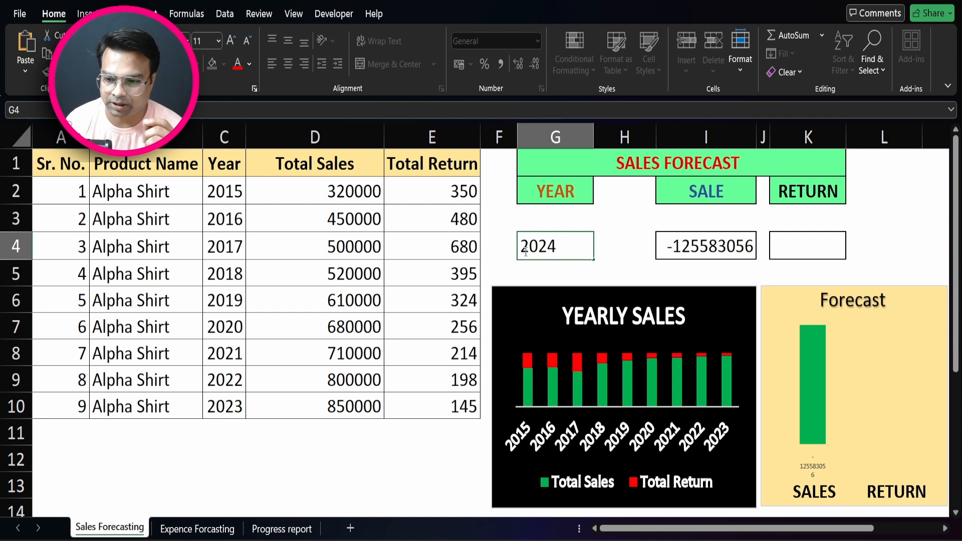
pyautogui.press('Return')
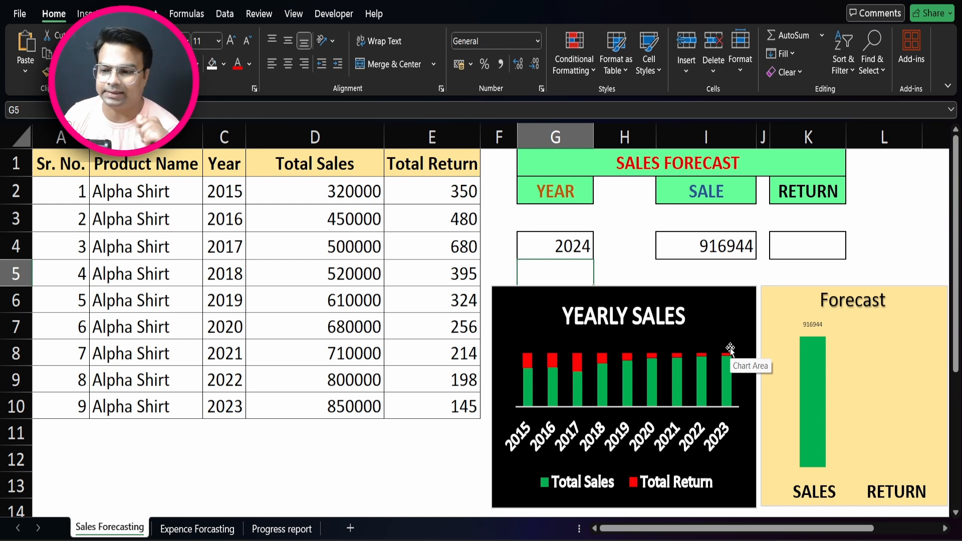
# Forecast the return in K4 with the FORECAST function, using G4, total returns E2:E10 and years C2:C10
pyautogui.click(812, 249)
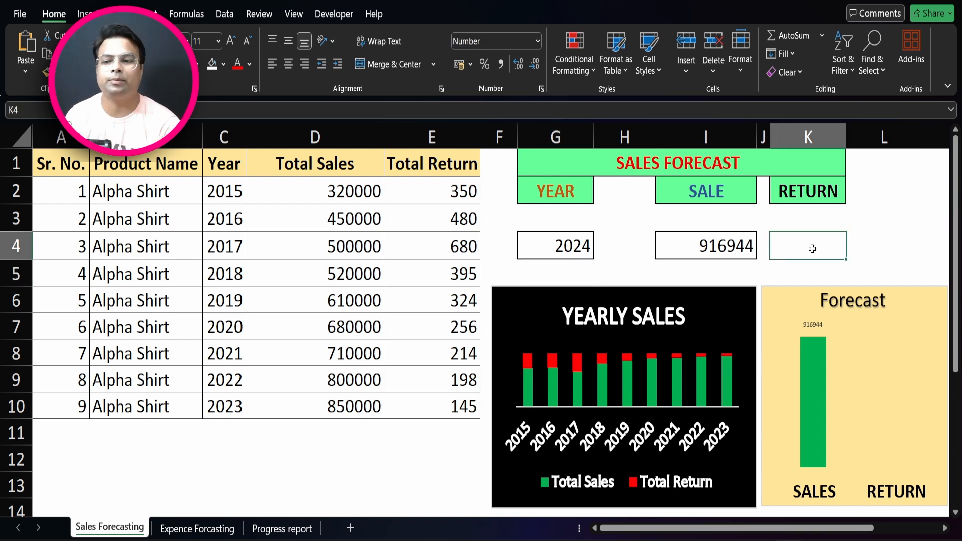
pyautogui.write('=')
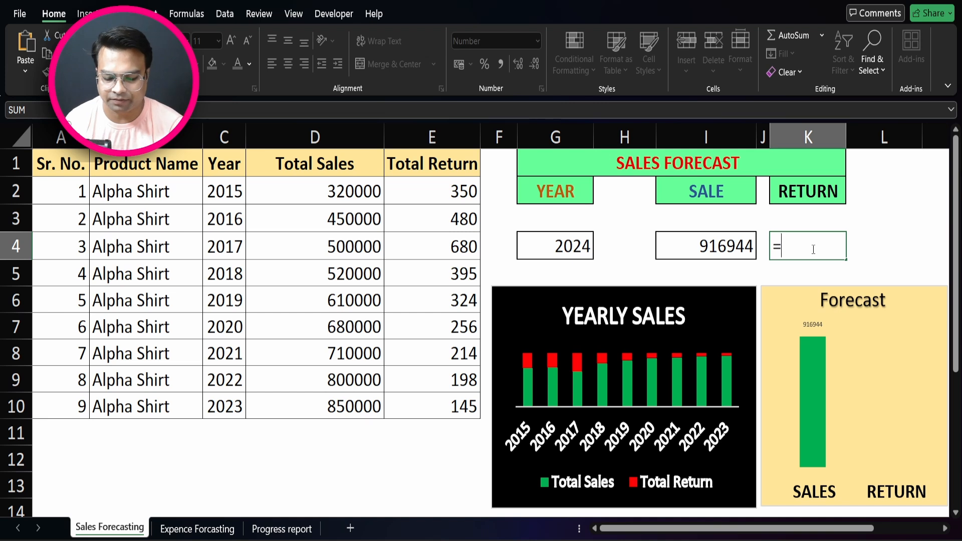
pyautogui.write('f')
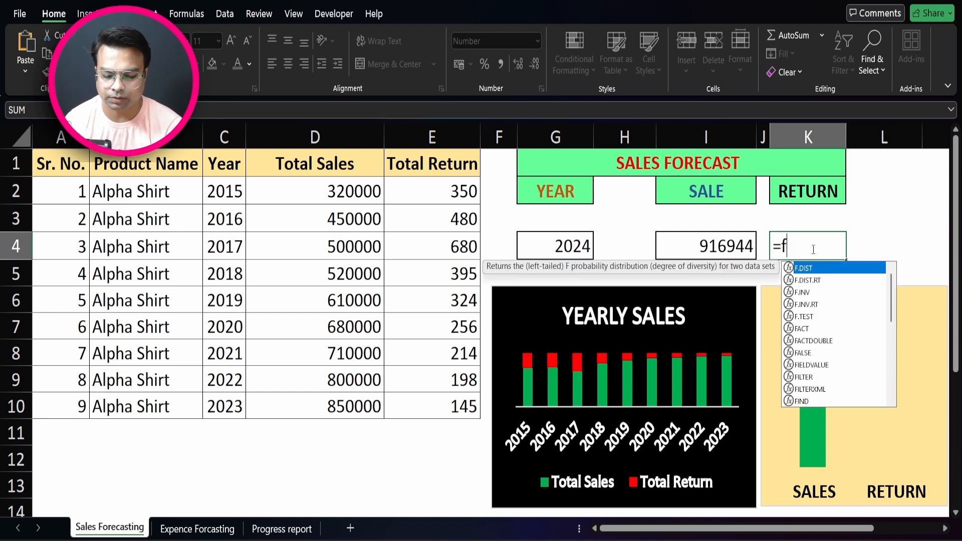
pyautogui.write('orecas')
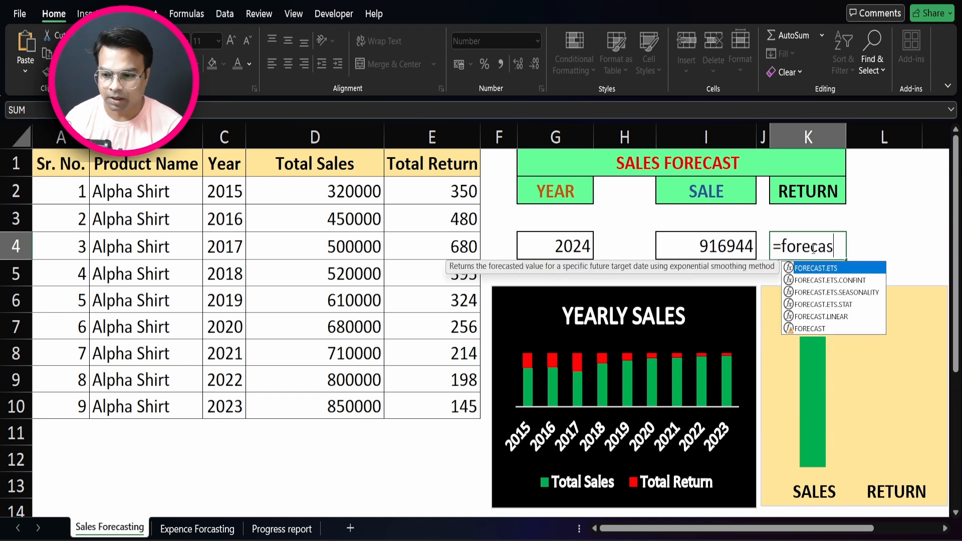
pyautogui.press('Down')
pyautogui.press('Down')
pyautogui.press('Down')
pyautogui.press('Down')
pyautogui.press('Down')
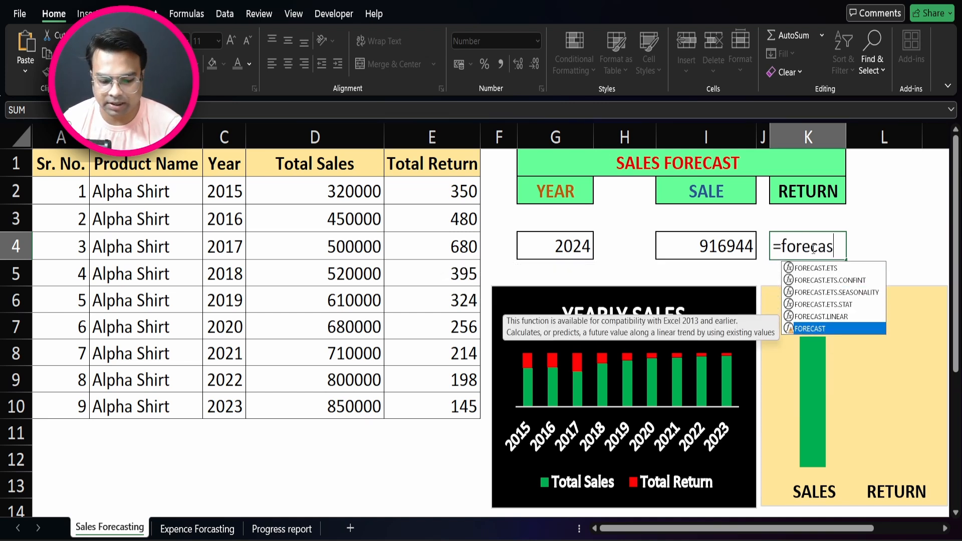
pyautogui.press('Tab')
pyautogui.click(562, 246)
pyautogui.write(',')
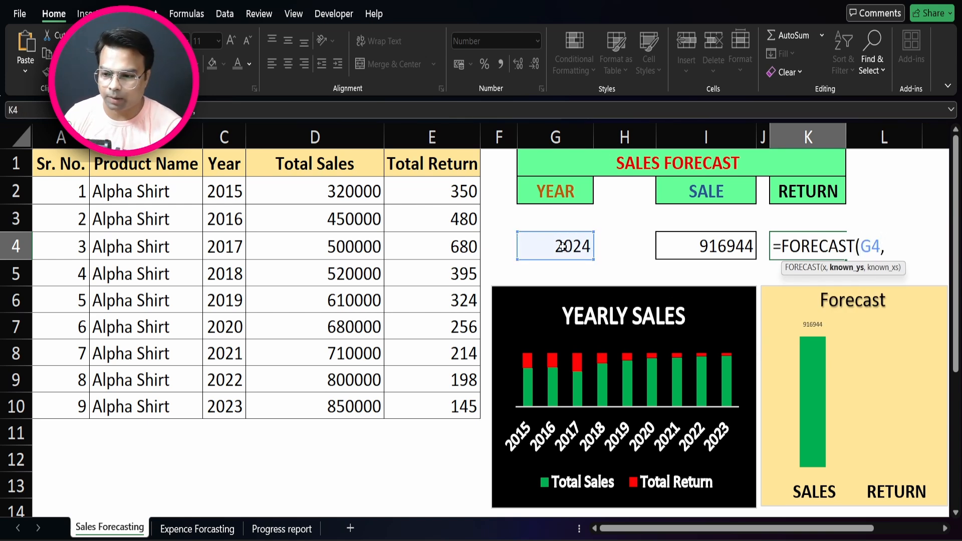
pyautogui.moveTo(421, 187); pyautogui.dragTo(429, 403)
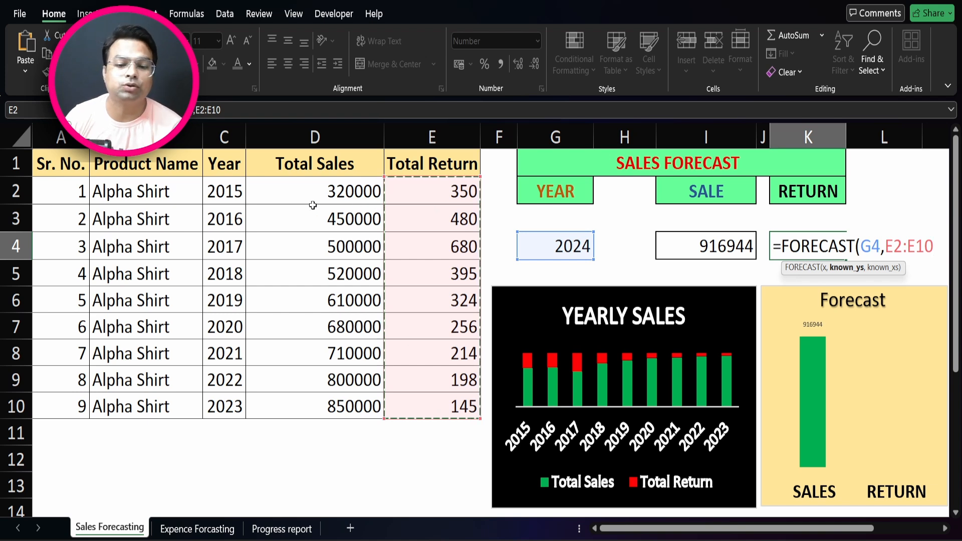
pyautogui.write(',')
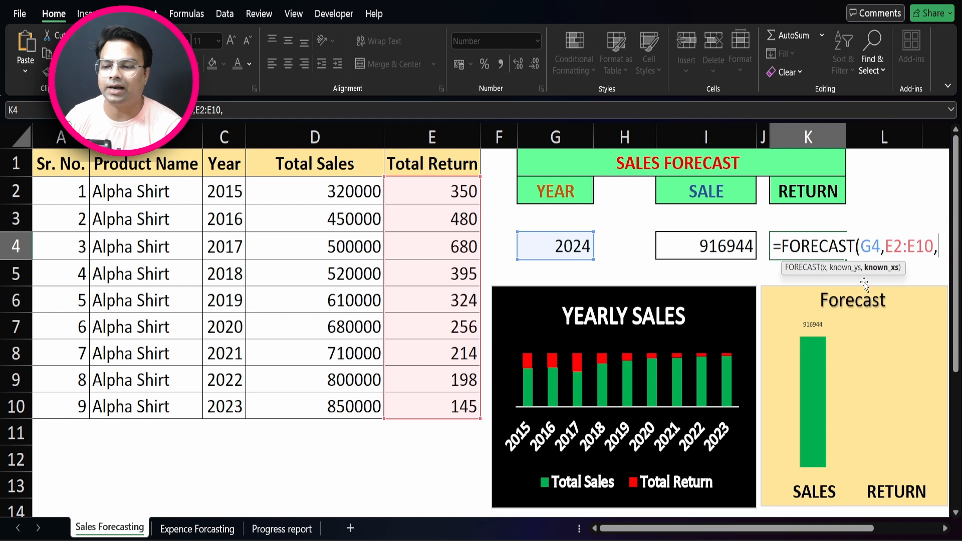
pyautogui.moveTo(230, 190); pyautogui.dragTo(224, 401)
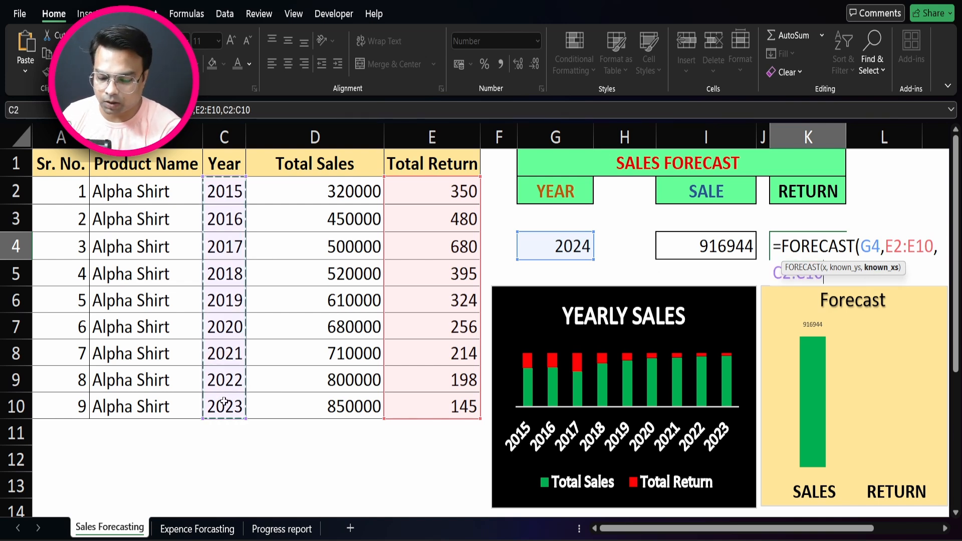
pyautogui.press('Return')
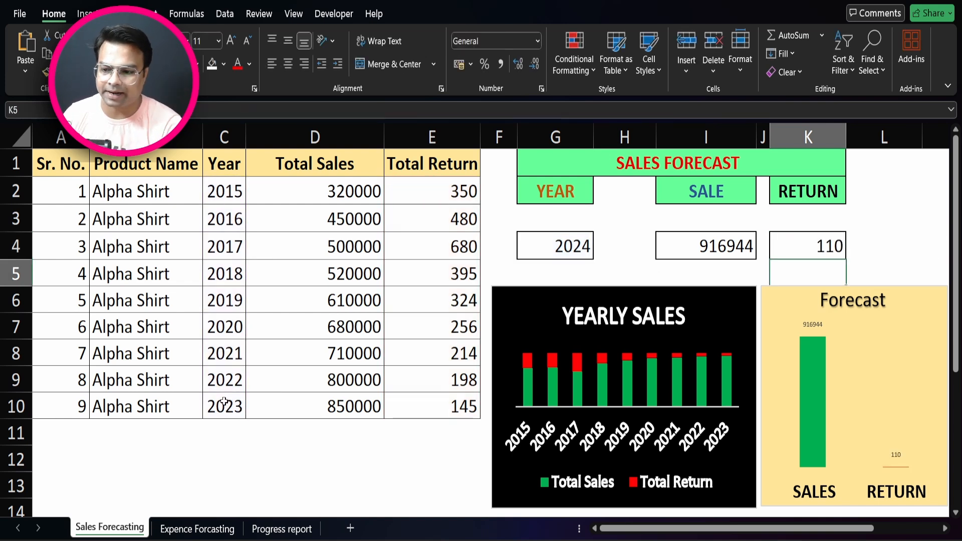
# Set the forecast year in G4 to 2025
pyautogui.click(781, 245)
pyautogui.click(559, 254)
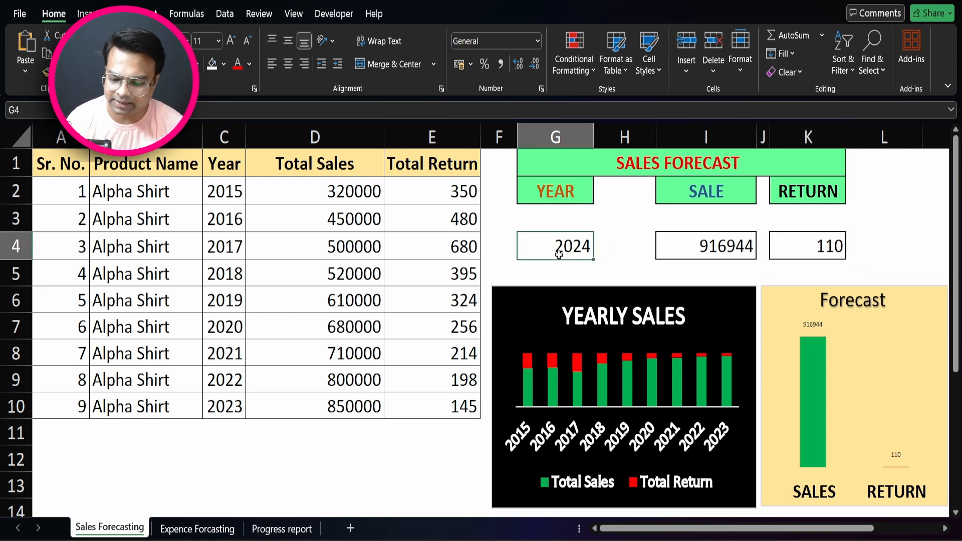
pyautogui.write('205')
pyautogui.press('BackSpace')
pyautogui.write('25')
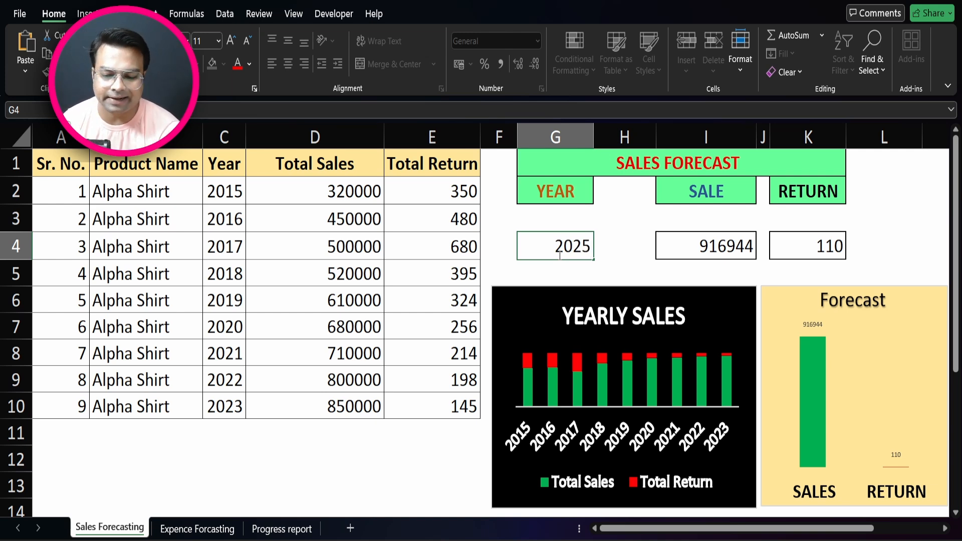
pyautogui.press('Return')
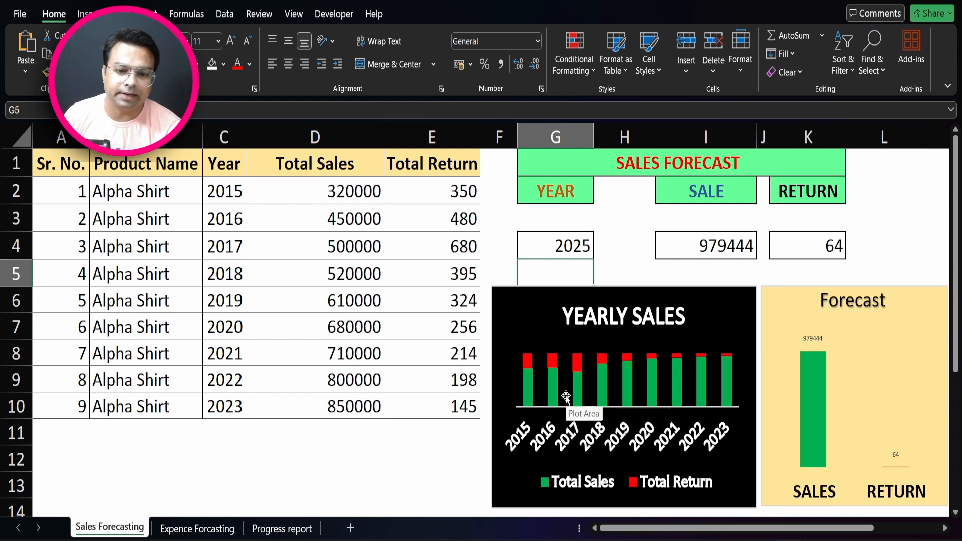
# Switch to the Expence Forcasting sheet and examine its month, income and actual expense columns alongside the blank forecast cells in row 5
pyautogui.click(200, 529)
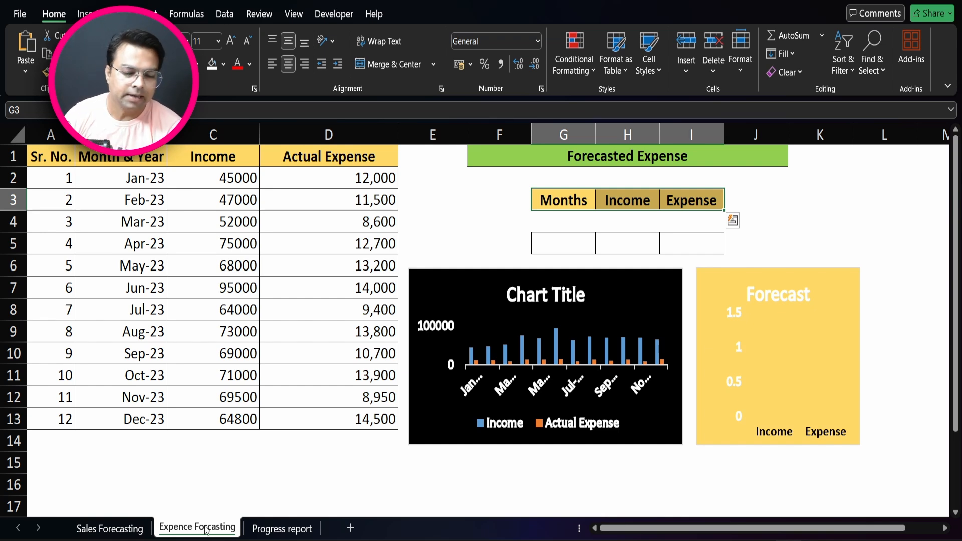
pyautogui.moveTo(116, 174); pyautogui.dragTo(124, 397)
pyautogui.moveTo(206, 180); pyautogui.dragTo(232, 424)
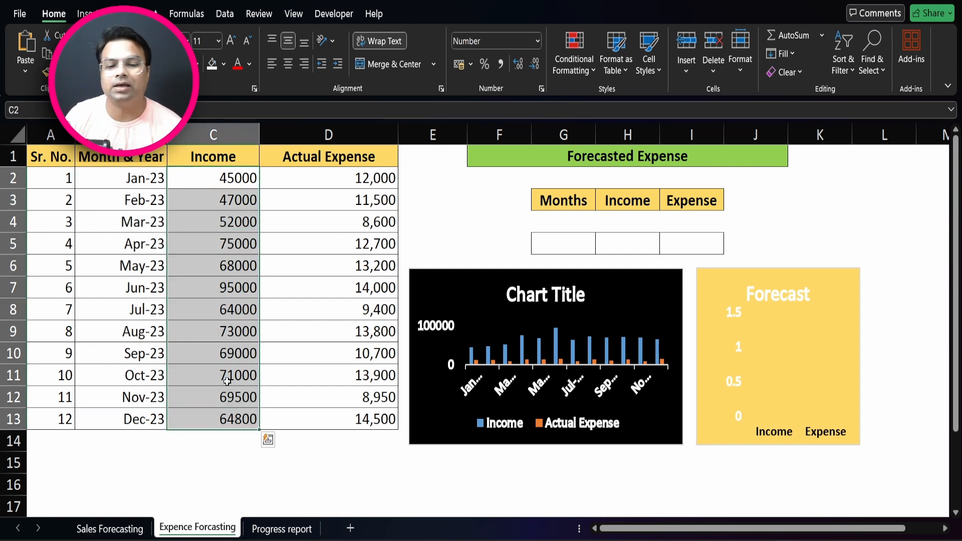
pyautogui.click(299, 182)
pyautogui.moveTo(330, 159); pyautogui.dragTo(338, 378)
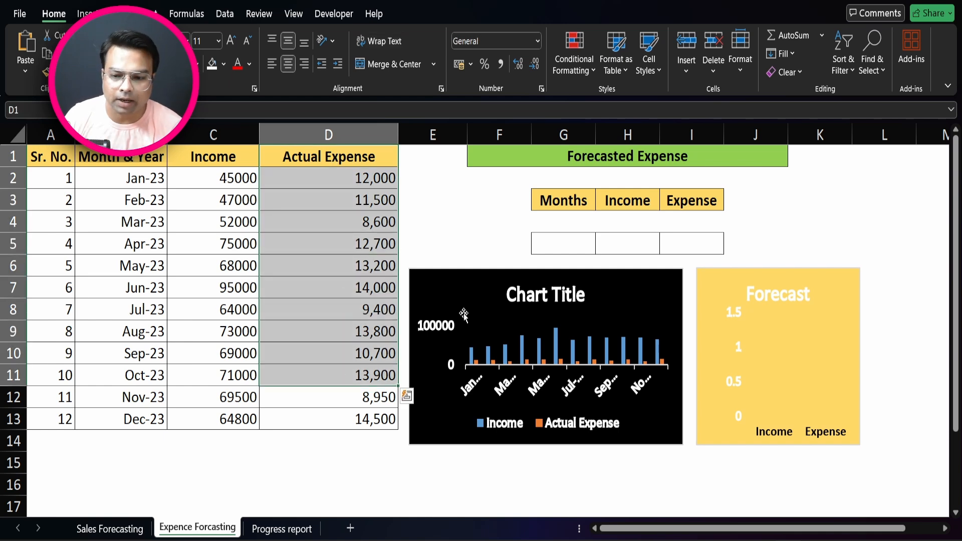
pyautogui.click(578, 246)
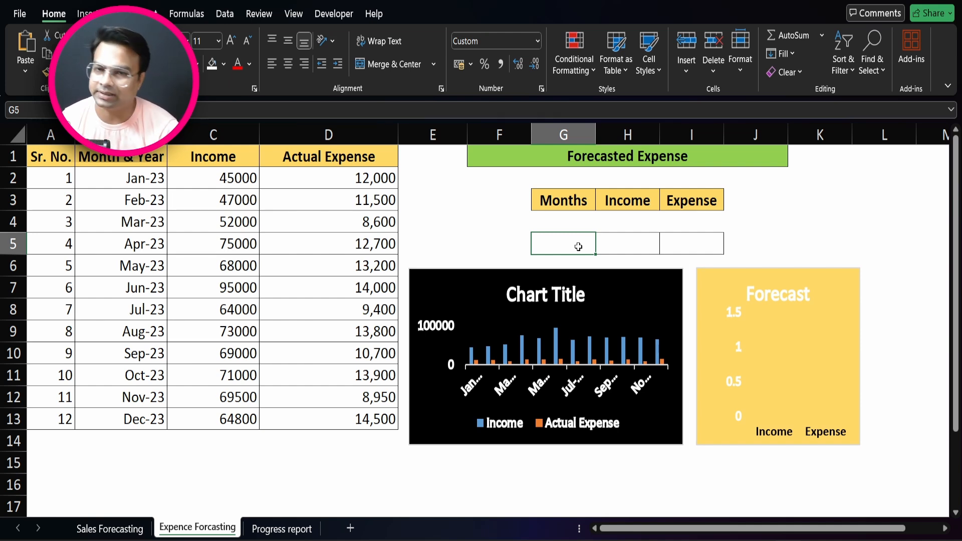
pyautogui.click(619, 245)
pyautogui.moveTo(222, 176); pyautogui.dragTo(215, 419)
pyautogui.moveTo(119, 178); pyautogui.dragTo(122, 404)
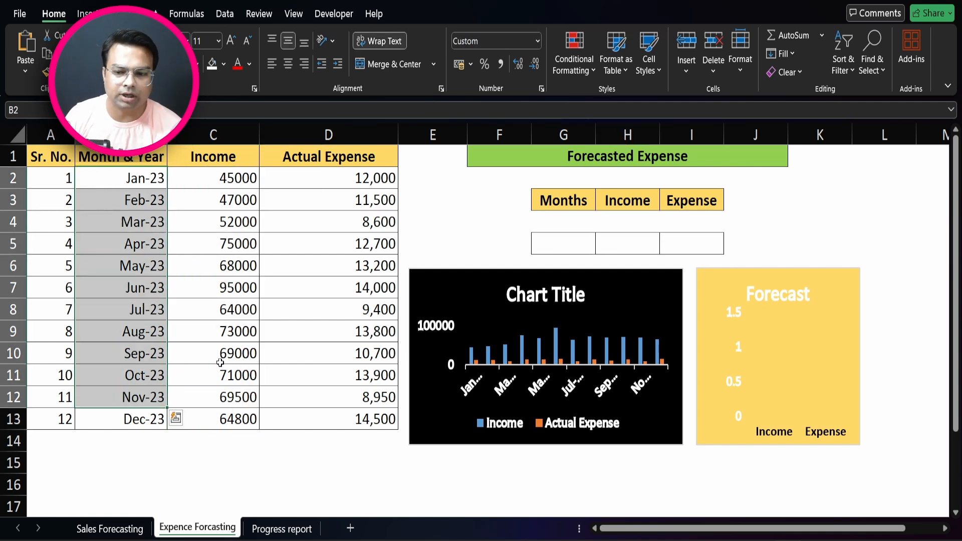
pyautogui.click(695, 240)
pyautogui.moveTo(373, 177); pyautogui.dragTo(398, 425)
pyautogui.click(145, 179)
pyautogui.moveTo(145, 179); pyautogui.dragTo(145, 419)
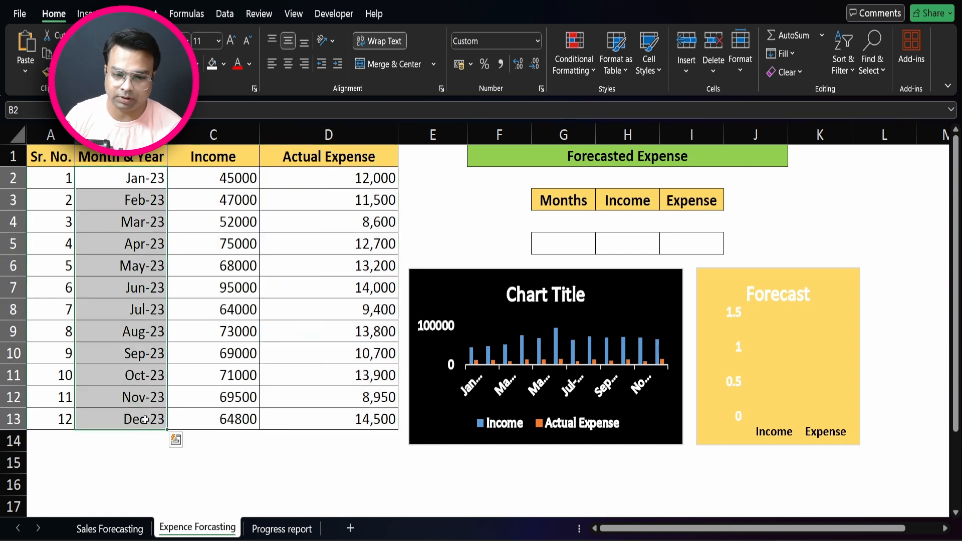
# Forecast the income in H5 with the FORECAST function, using G5, incomes C2:C13 and months B2:B13
pyautogui.click(612, 239)
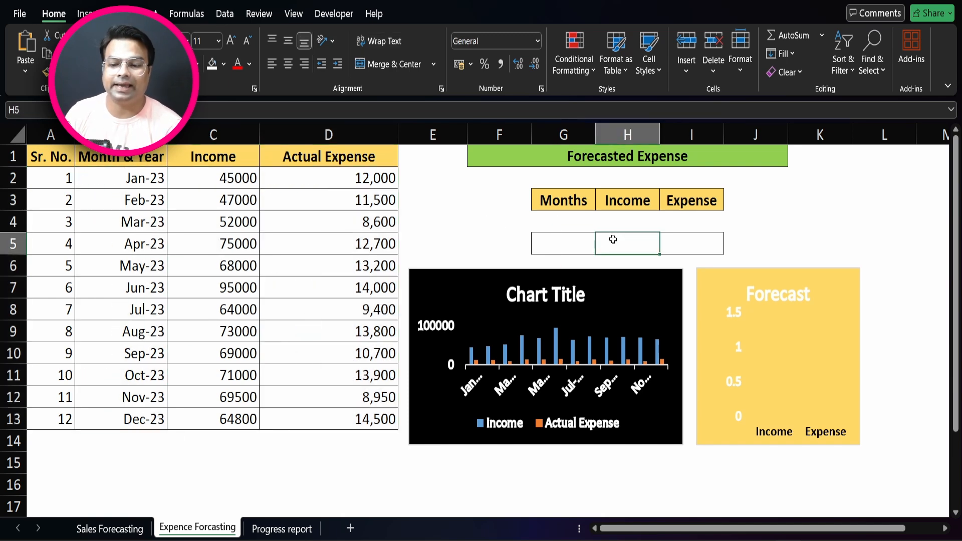
pyautogui.write('=foreca')
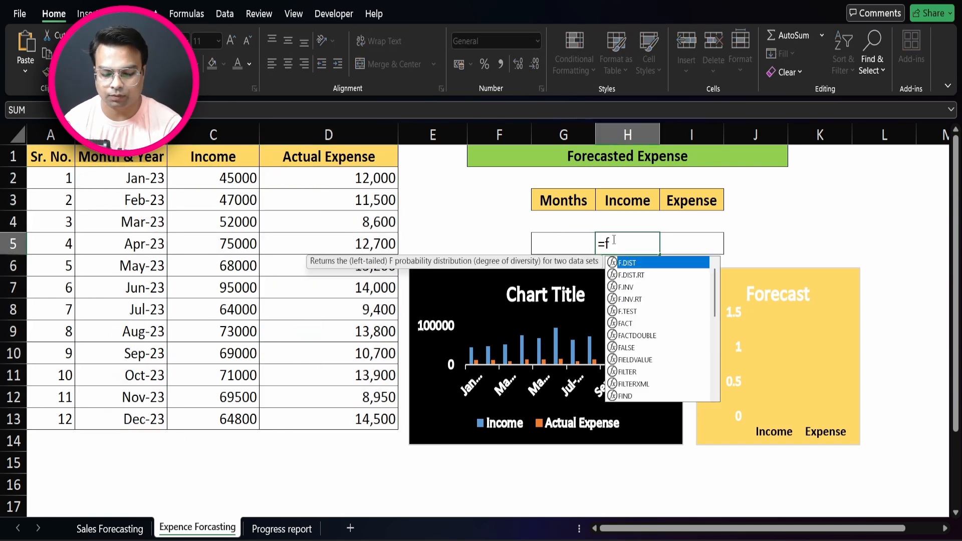
pyautogui.press('Down')
pyautogui.press('Down')
pyautogui.press('Down')
pyautogui.press('Down')
pyautogui.press('Down')
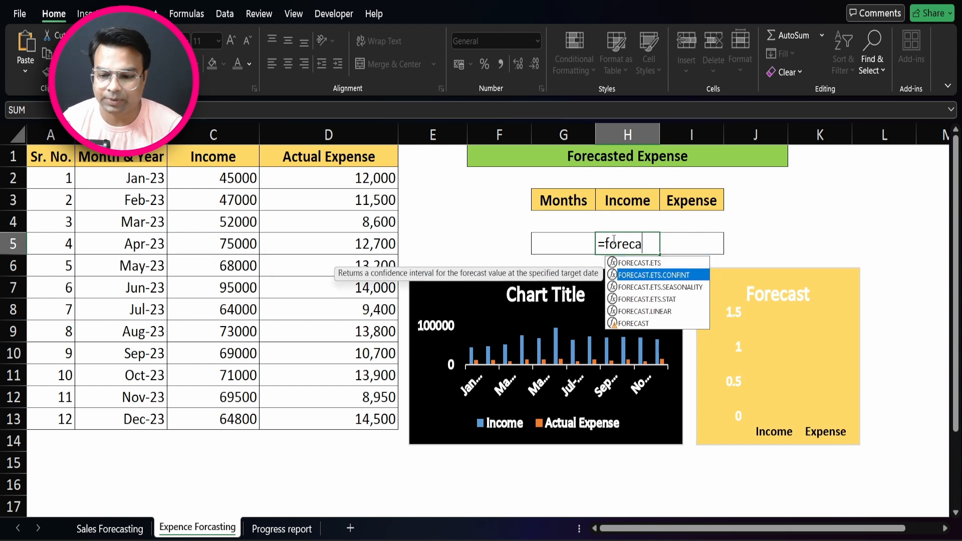
pyautogui.press('Tab')
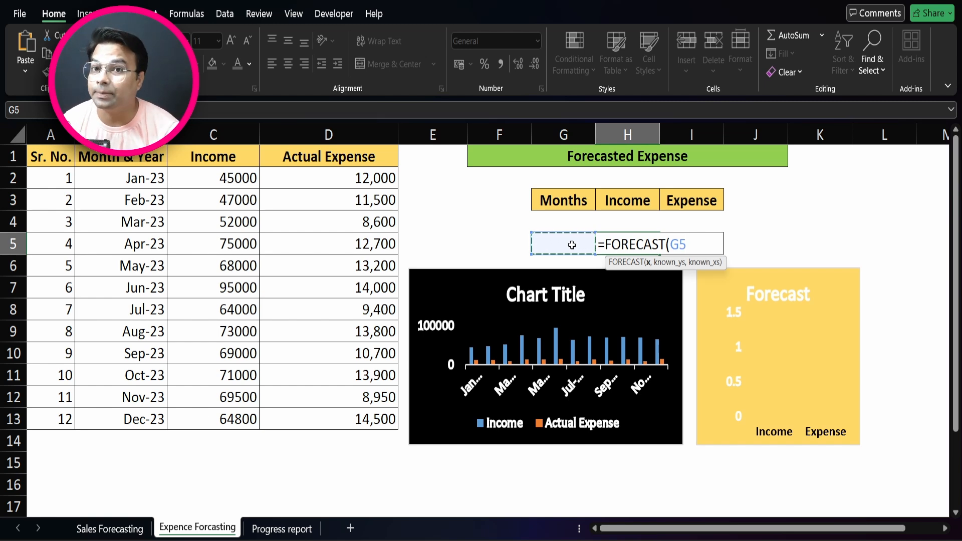
pyautogui.write(',')
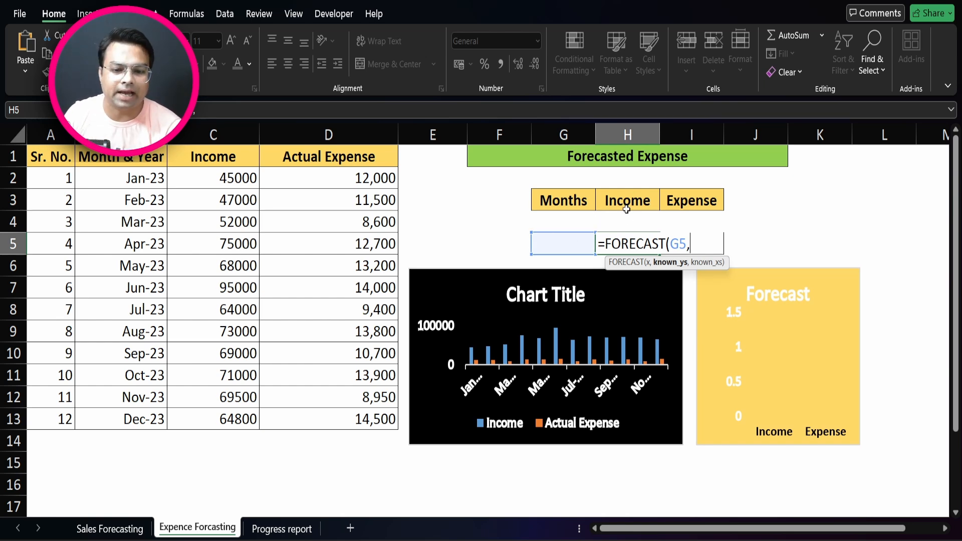
pyautogui.moveTo(224, 178); pyautogui.dragTo(224, 418)
pyautogui.write(',')
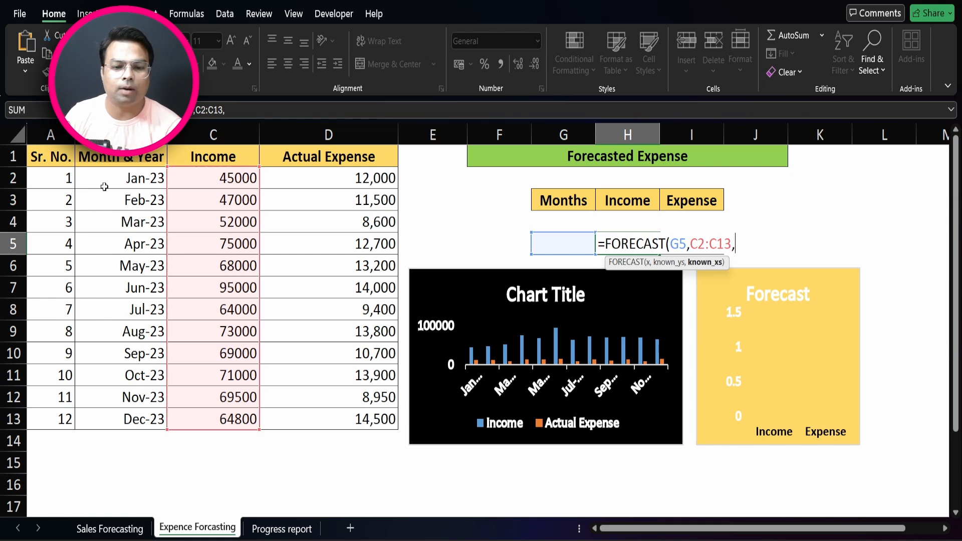
pyautogui.moveTo(124, 173); pyautogui.dragTo(123, 418)
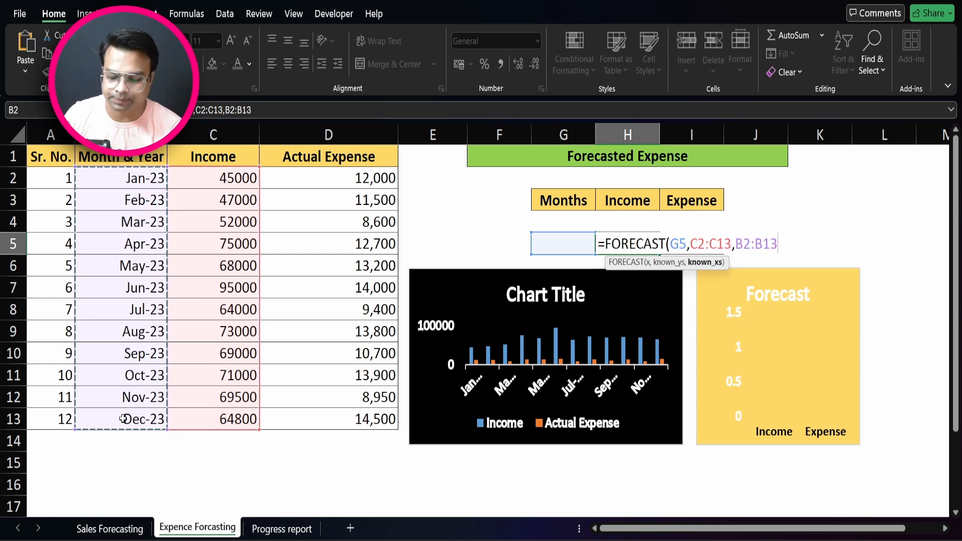
pyautogui.write(')')
pyautogui.press('Return')
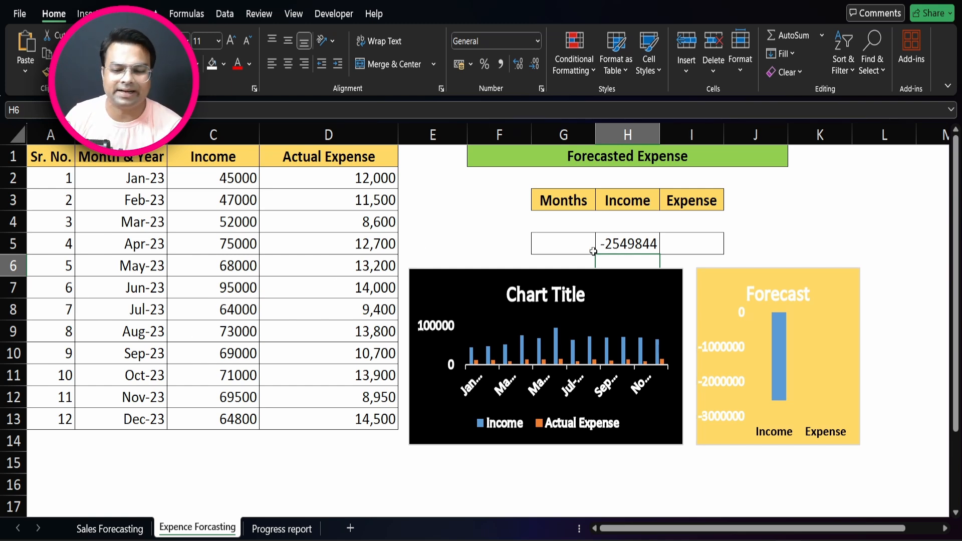
pyautogui.click(570, 251)
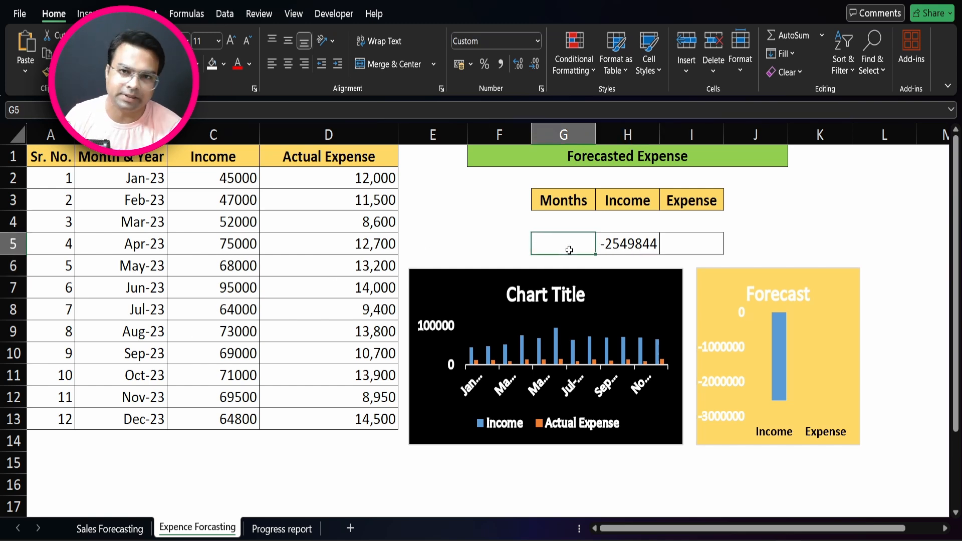
# Forecast the expense in I5 with the FORECAST function, using G5, actual expenses D2:D13 and months B2:B13
pyautogui.click(676, 247)
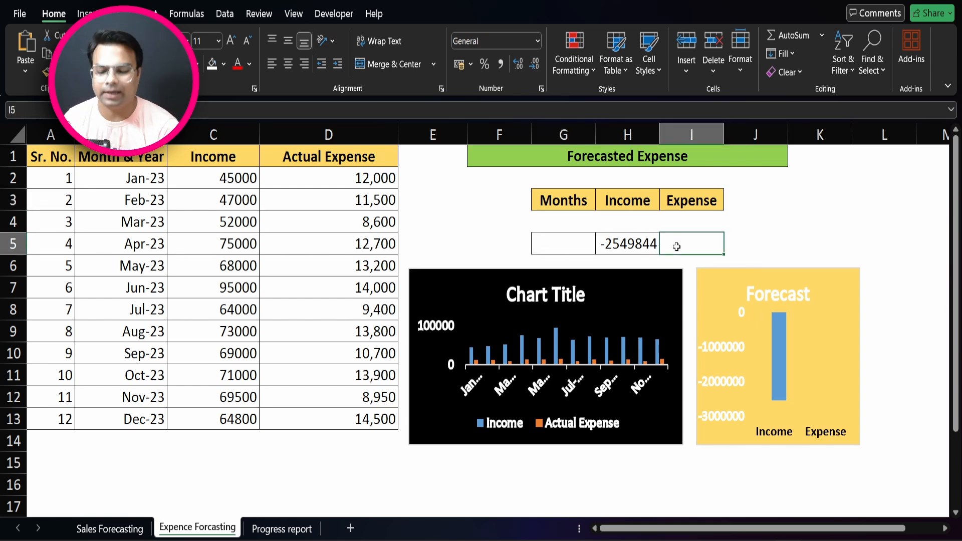
pyautogui.write('=forec')
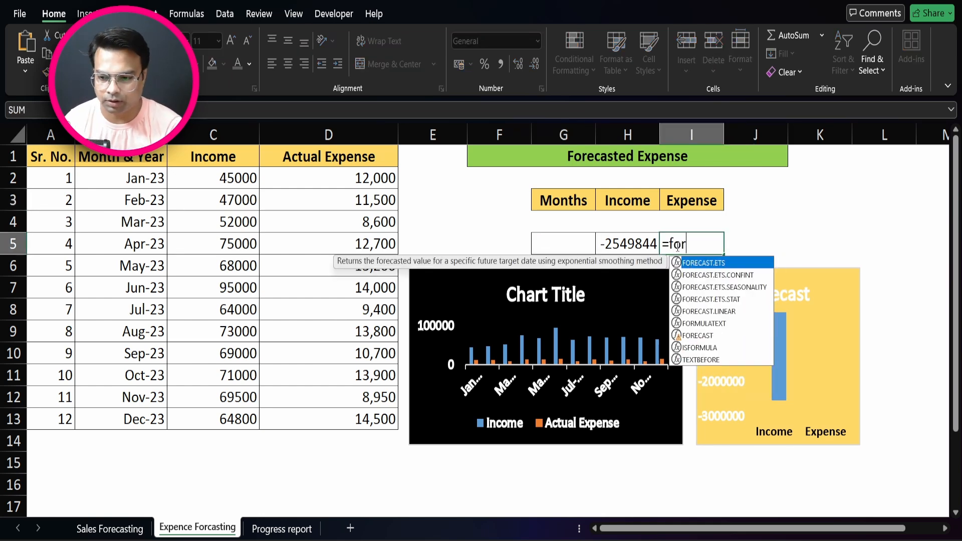
pyautogui.press('Down')
pyautogui.press('Down')
pyautogui.press('Down')
pyautogui.press('Down')
pyautogui.press('Down')
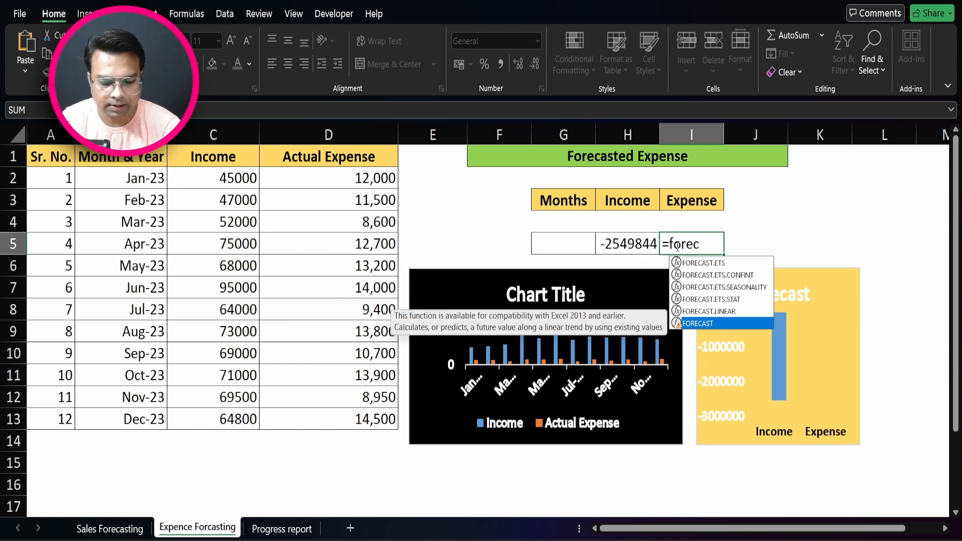
pyautogui.press('Tab')
pyautogui.click(570, 248)
pyautogui.write(',')
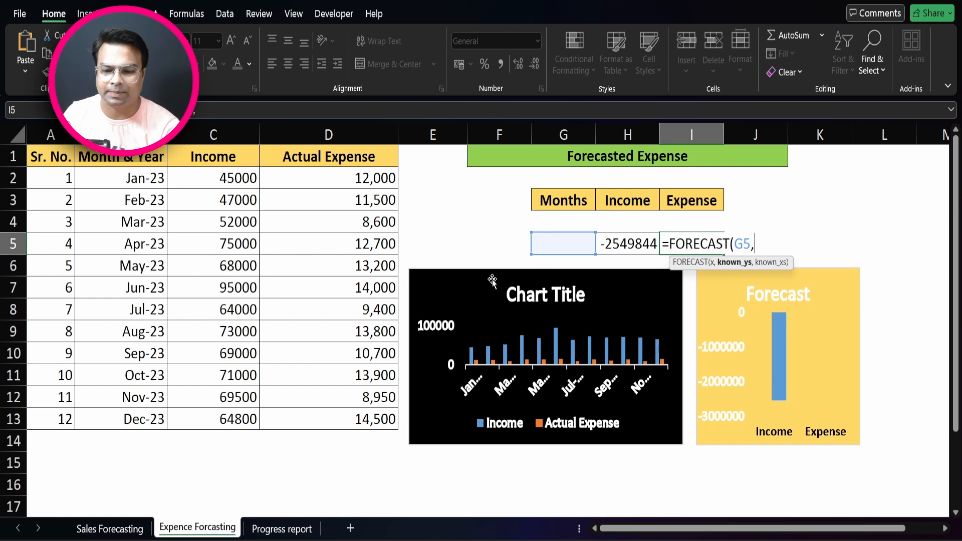
pyautogui.moveTo(345, 172); pyautogui.dragTo(345, 419)
pyautogui.write(',')
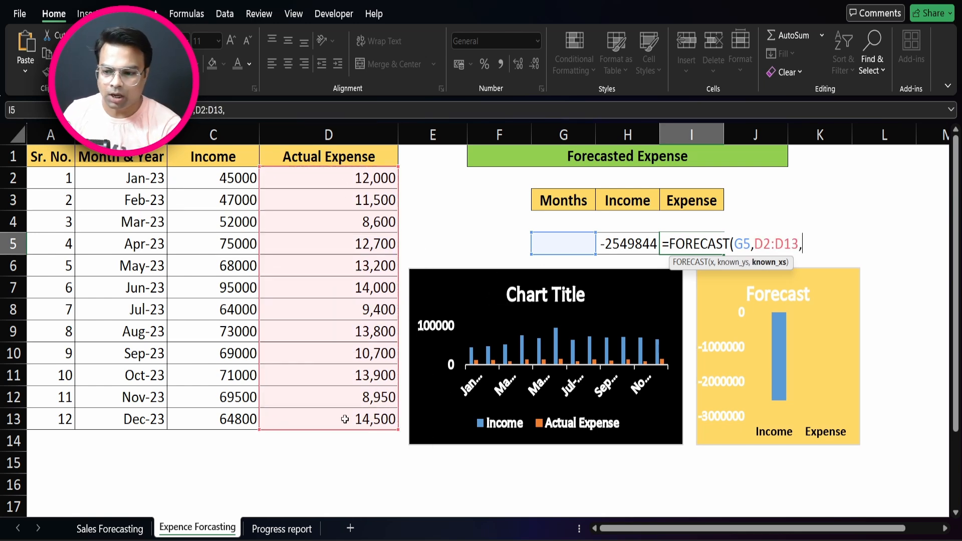
pyautogui.click(125, 180)
pyautogui.moveTo(125, 180); pyautogui.dragTo(121, 420)
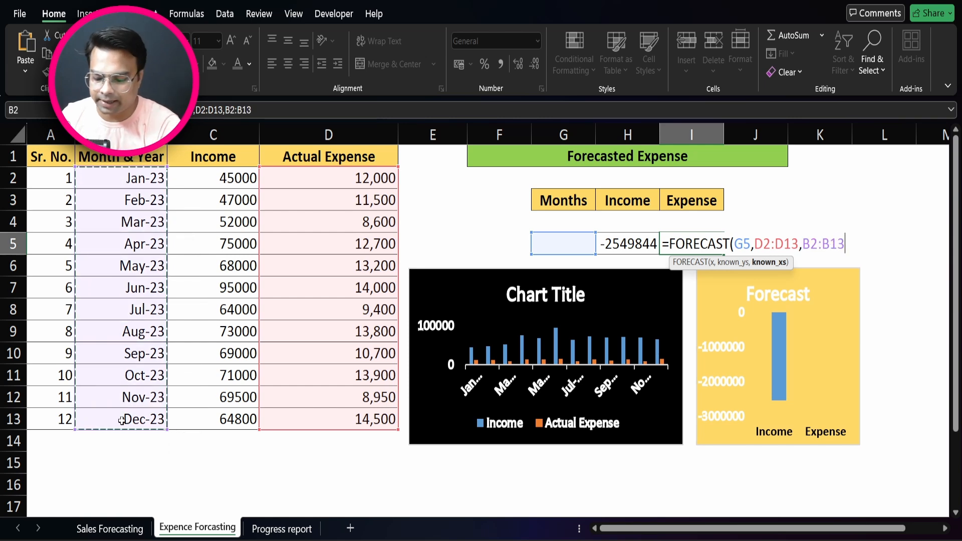
pyautogui.write(')')
pyautogui.press('Return')
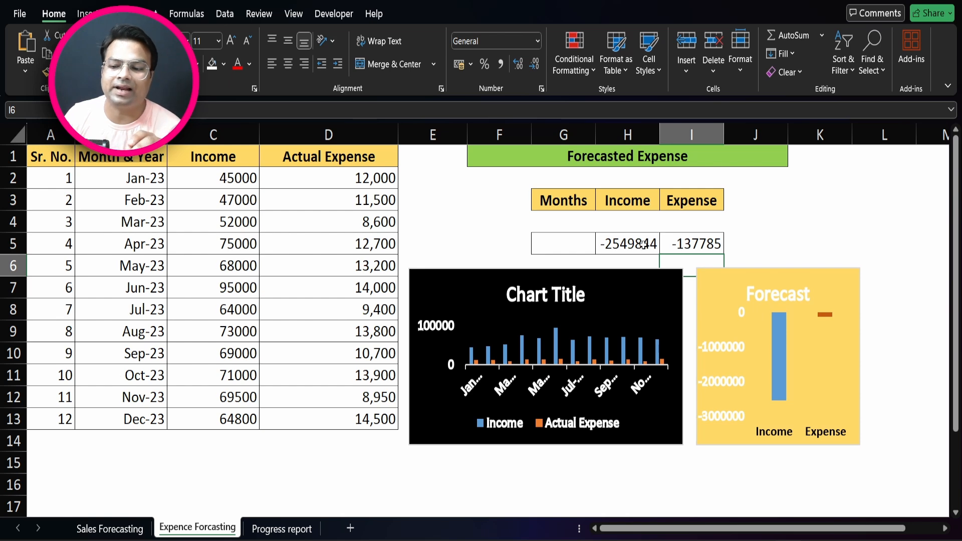
# Enter jan2024 as the forecast month in G5 and check the income and expense forecasts in H5 and I5
pyautogui.click(571, 244)
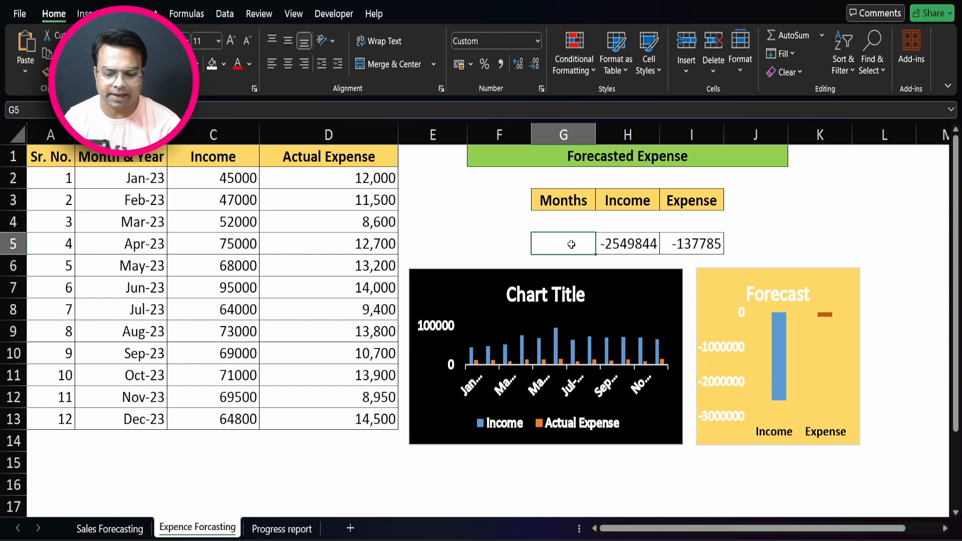
pyautogui.write('jan')
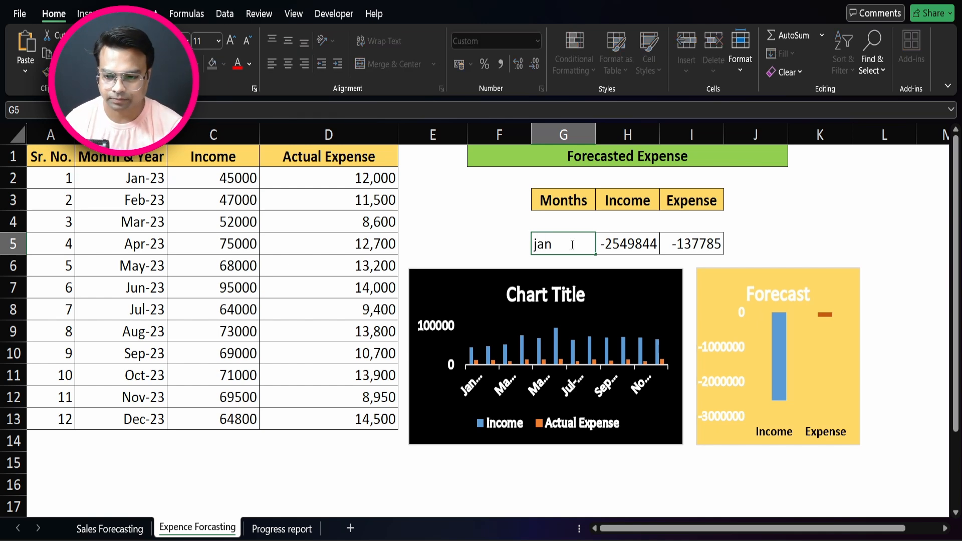
pyautogui.write('2024')
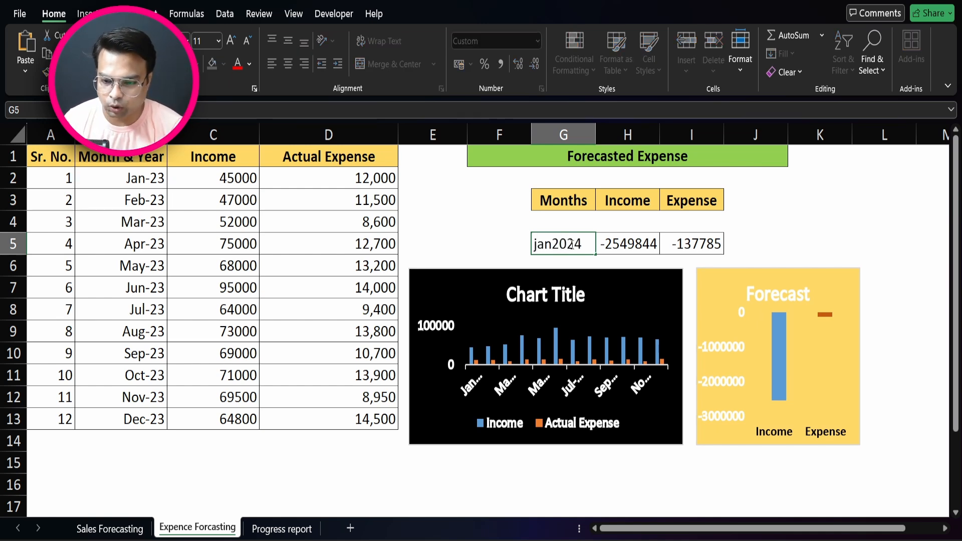
pyautogui.press('Return')
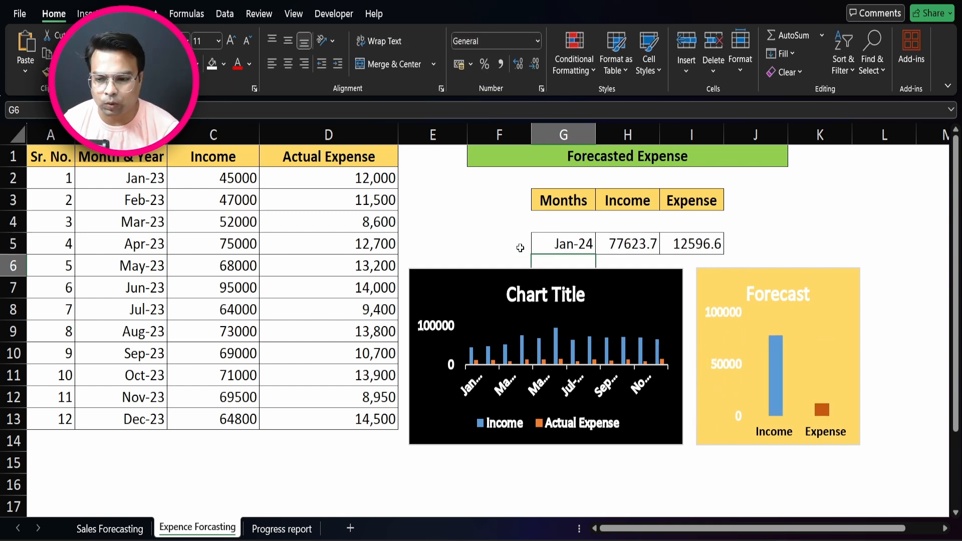
pyautogui.click(615, 236)
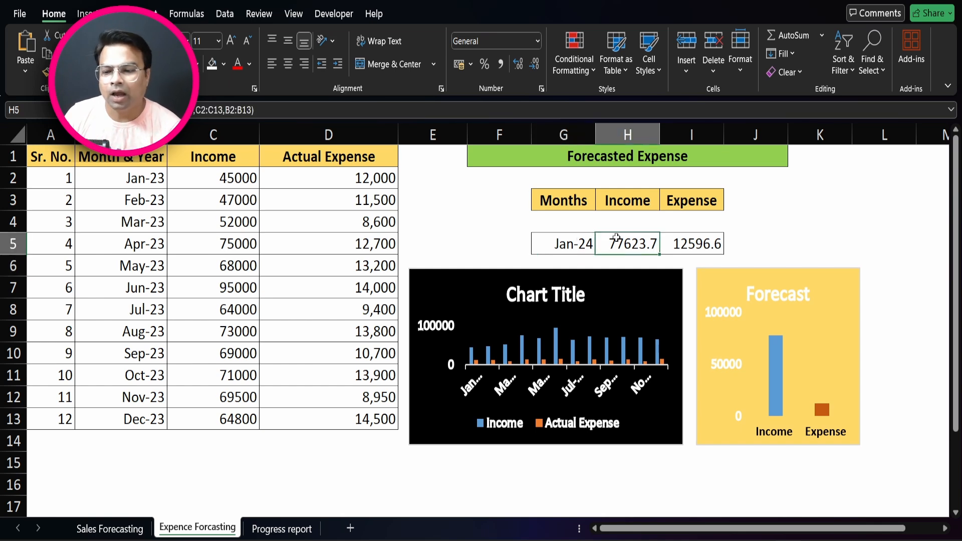
pyautogui.click(689, 239)
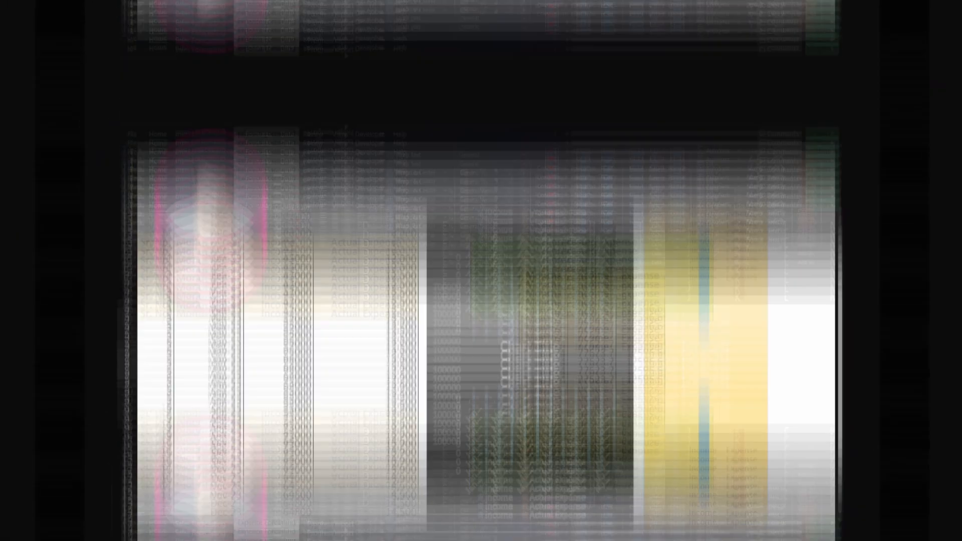
# Switch to the Progress report sheet and examine the standard, year and percentage records row by row
pyautogui.click(300, 531)
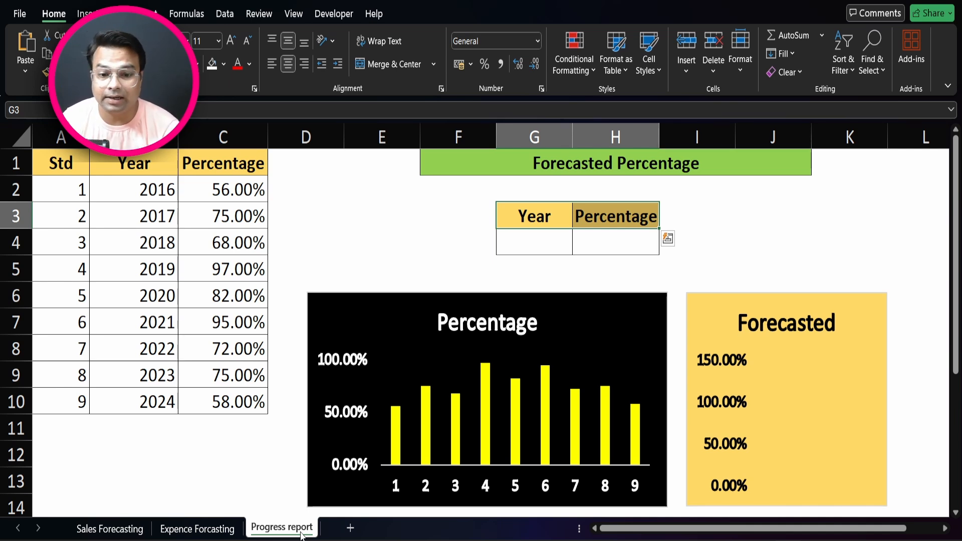
pyautogui.click(145, 228)
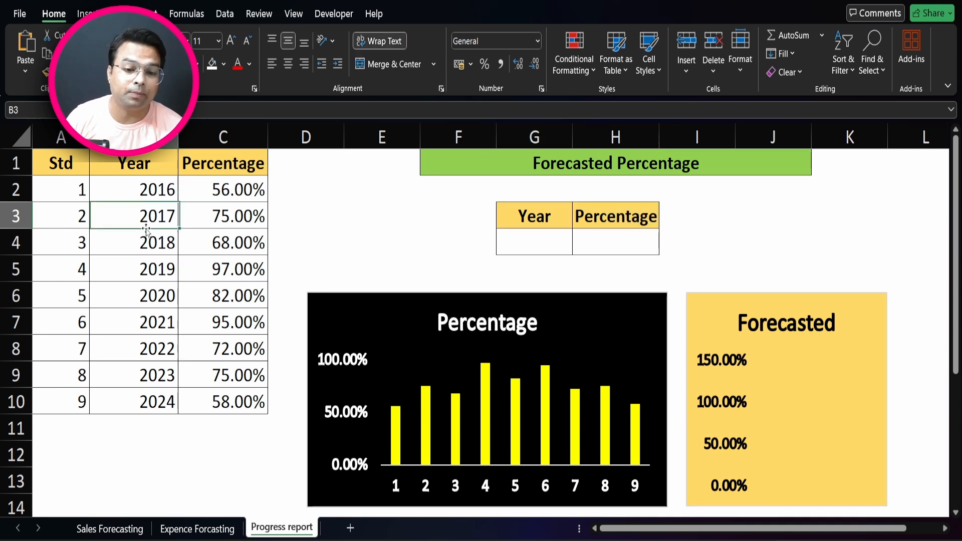
pyautogui.click(75, 186)
pyautogui.click(124, 192)
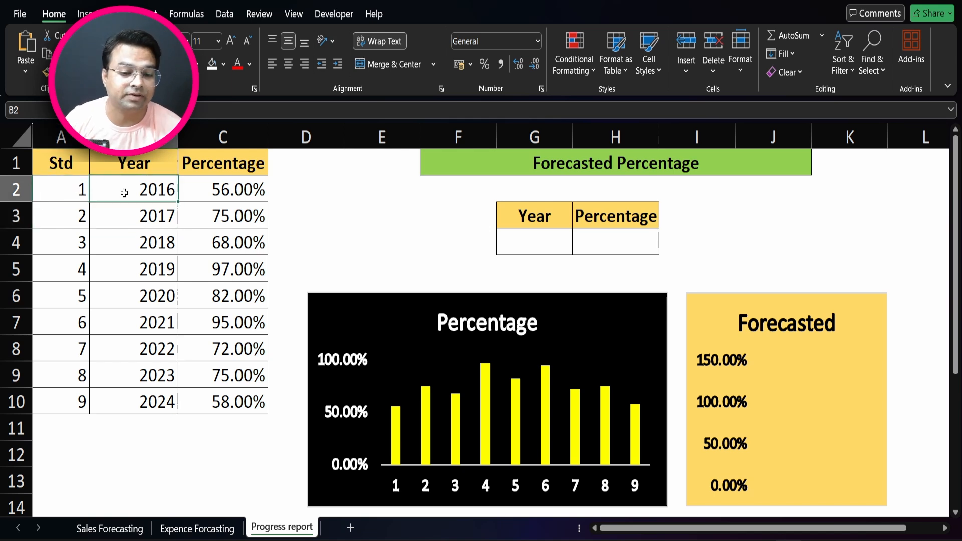
pyautogui.click(80, 190)
pyautogui.click(201, 192)
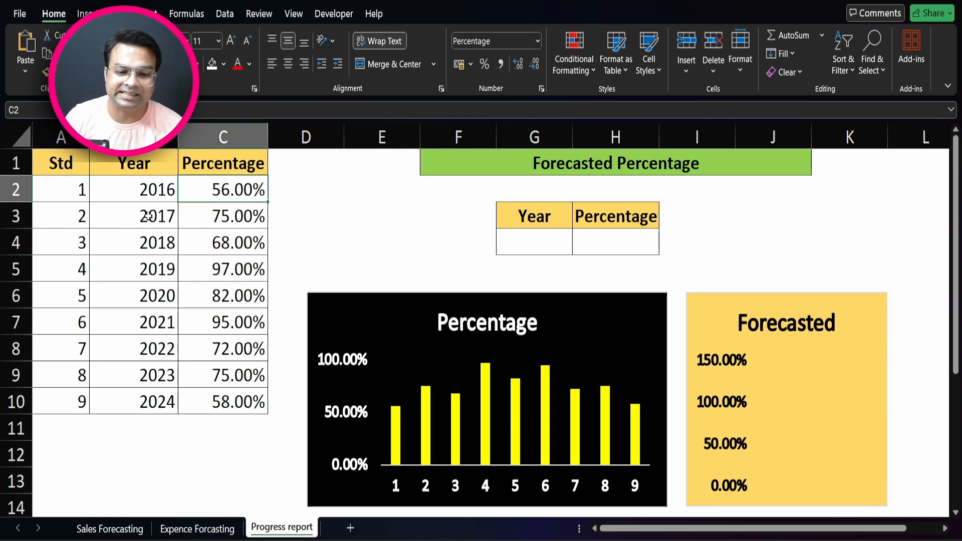
pyautogui.click(82, 215)
pyautogui.click(188, 220)
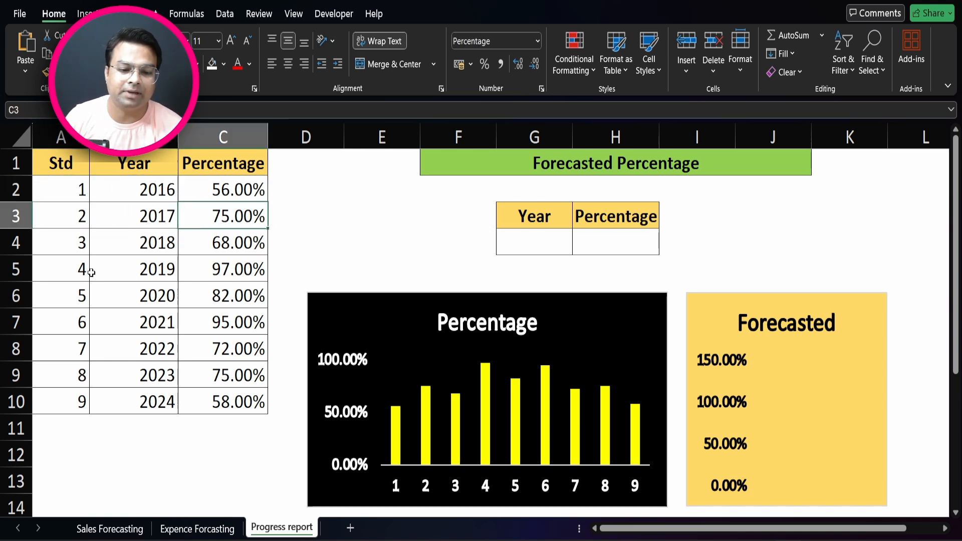
pyautogui.click(75, 293)
pyautogui.click(199, 291)
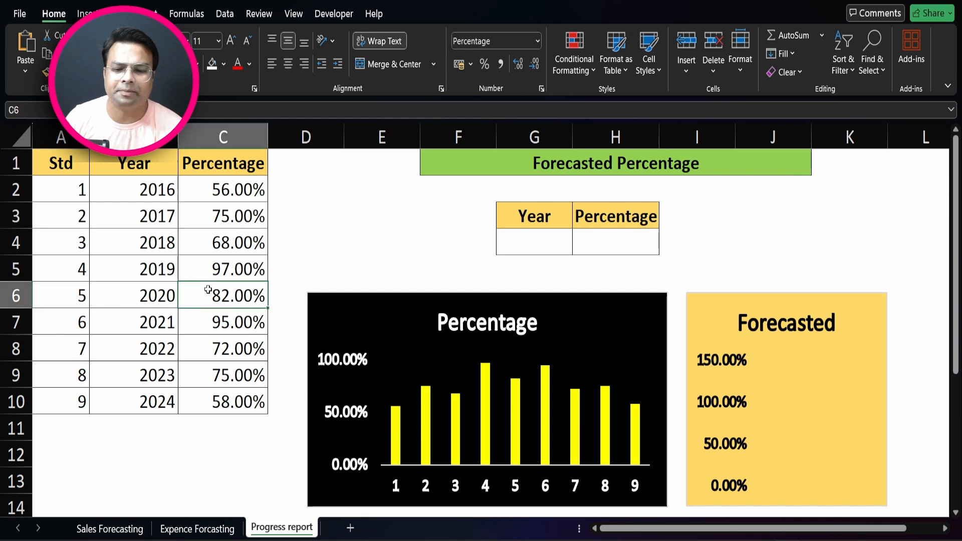
pyautogui.click(72, 330)
pyautogui.click(201, 323)
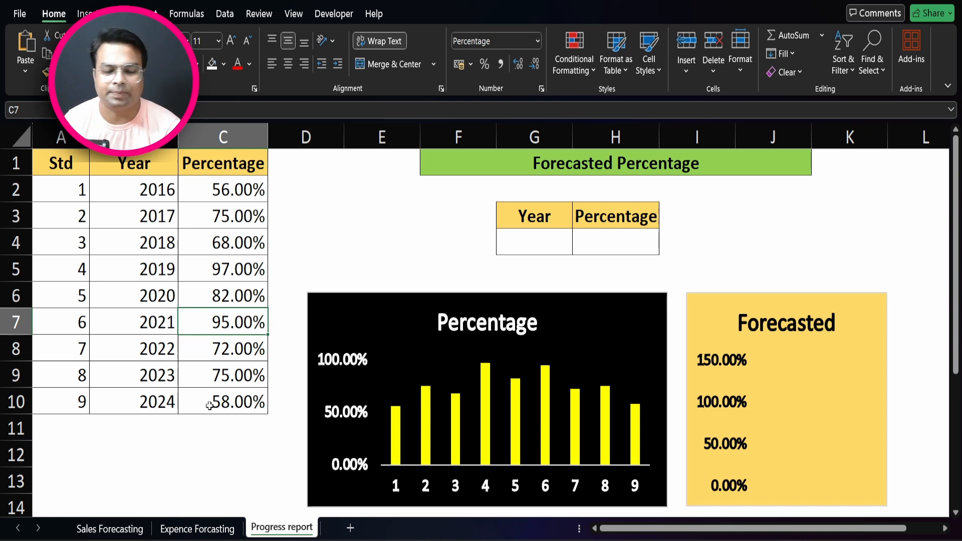
pyautogui.click(145, 404)
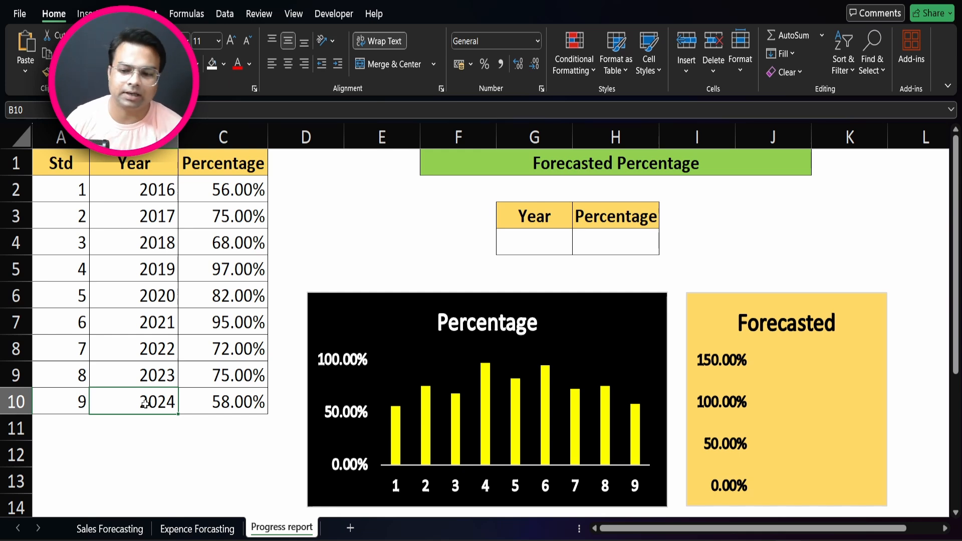
# Forecast the percentage in H4 with the FORECAST function, using G4, percentages C2:C10 and years B2:B10
pyautogui.click(603, 245)
pyautogui.write('=')
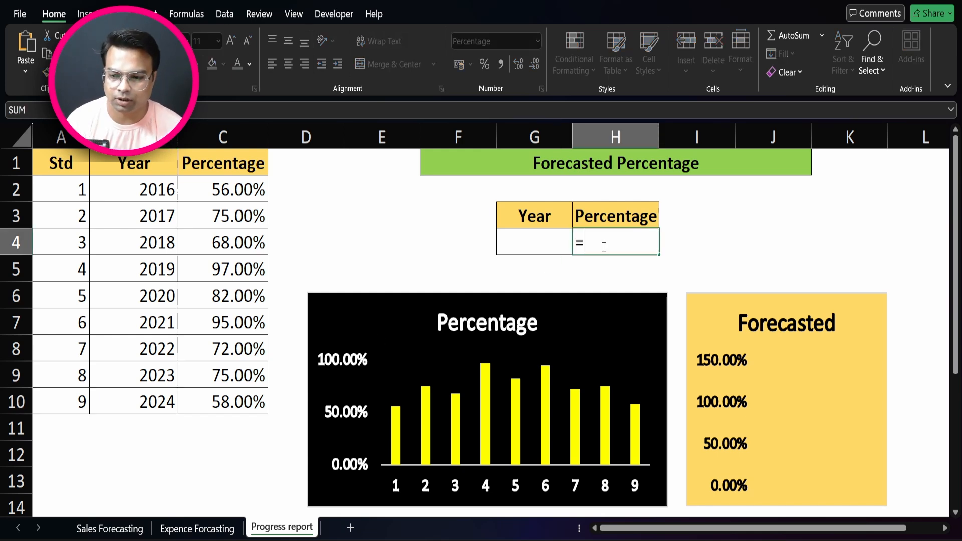
pyautogui.write('fore')
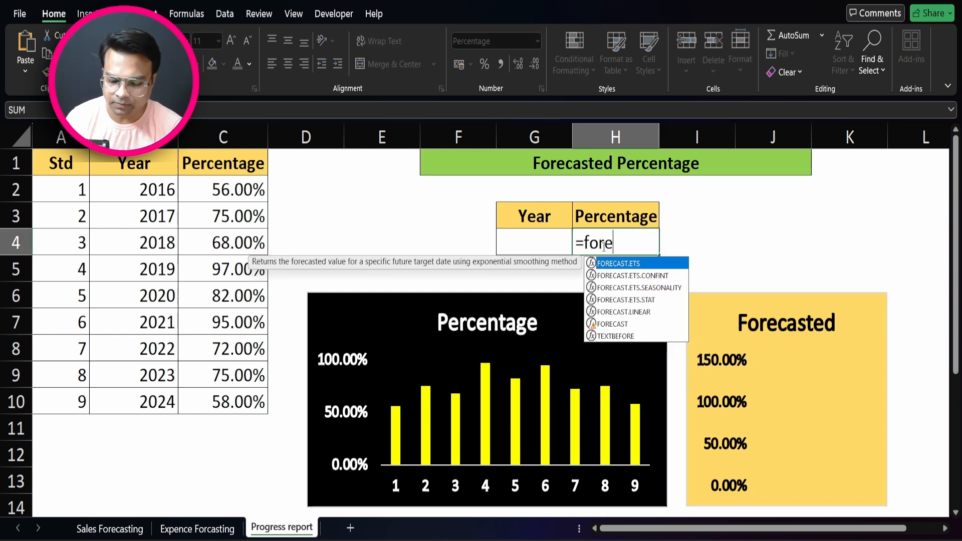
pyautogui.press('Down')
pyautogui.press('Down')
pyautogui.press('Down')
pyautogui.press('Down')
pyautogui.press('Down')
pyautogui.press('Tab')
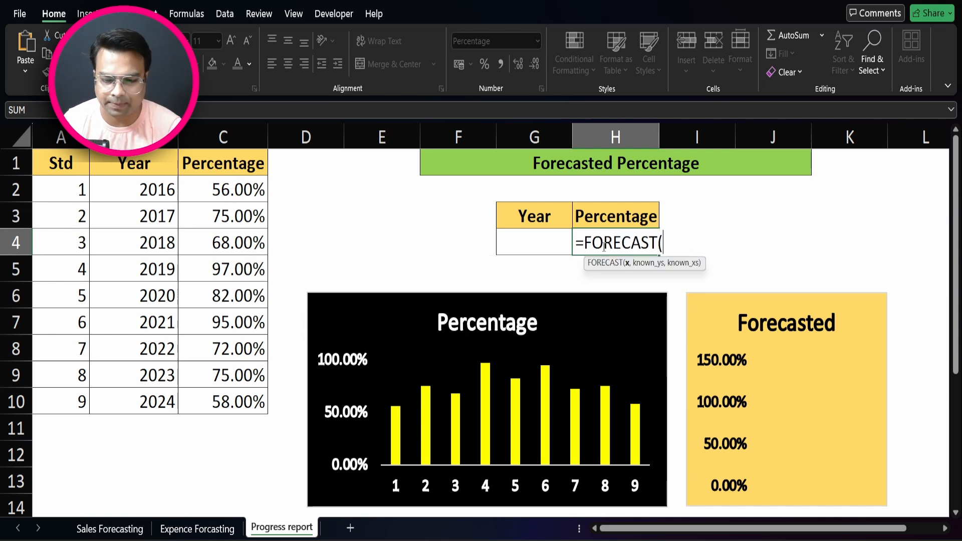
pyautogui.click(524, 241)
pyautogui.write(',')
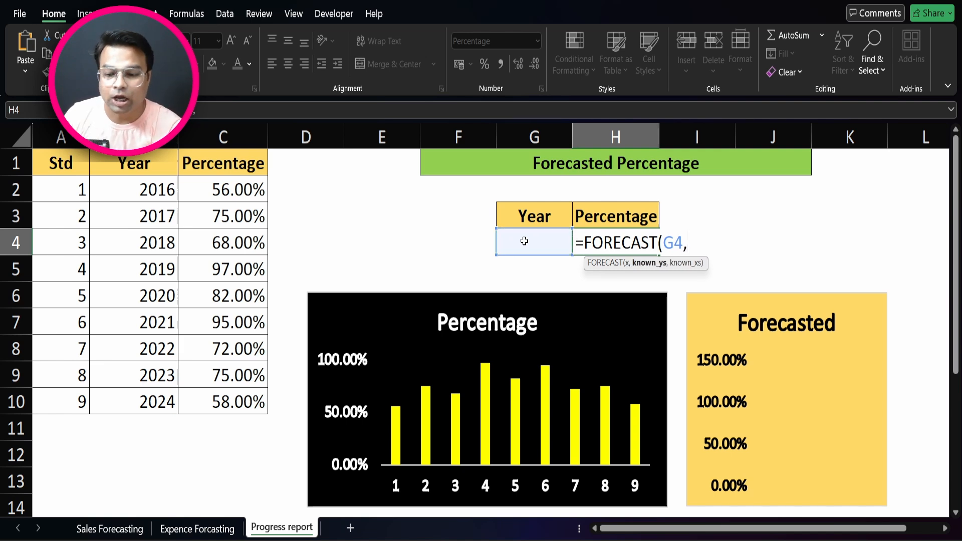
pyautogui.moveTo(208, 188); pyautogui.dragTo(221, 392)
pyautogui.write(',')
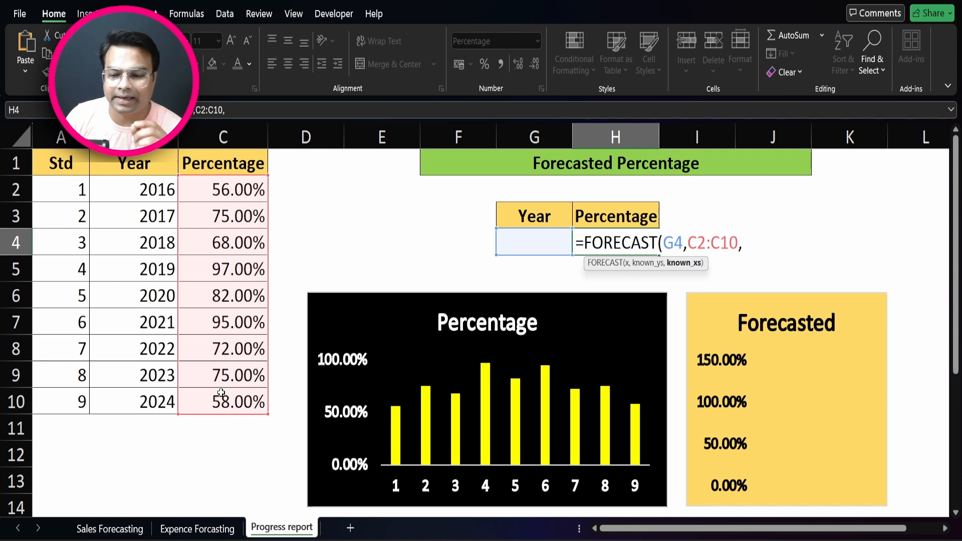
pyautogui.moveTo(122, 199); pyautogui.dragTo(135, 404)
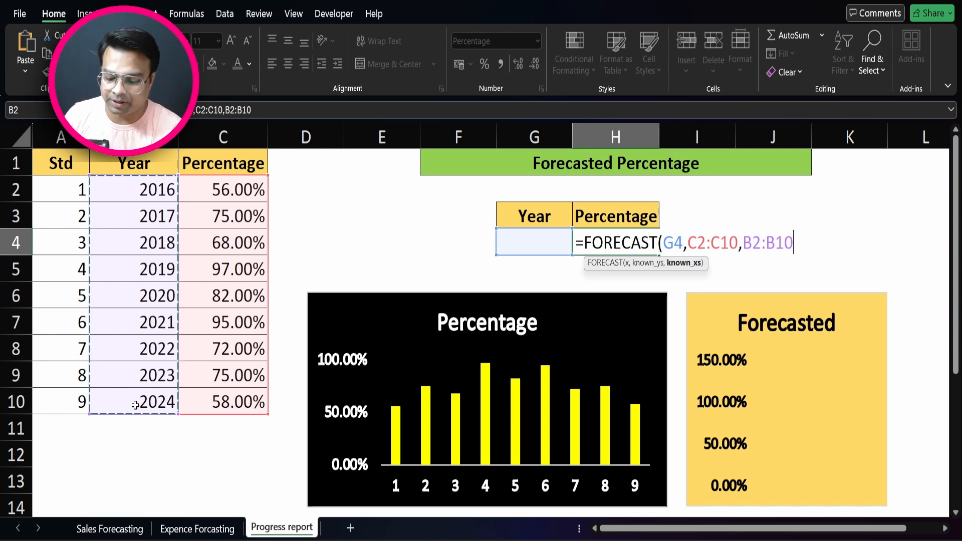
pyautogui.write(')')
pyautogui.press('Return')
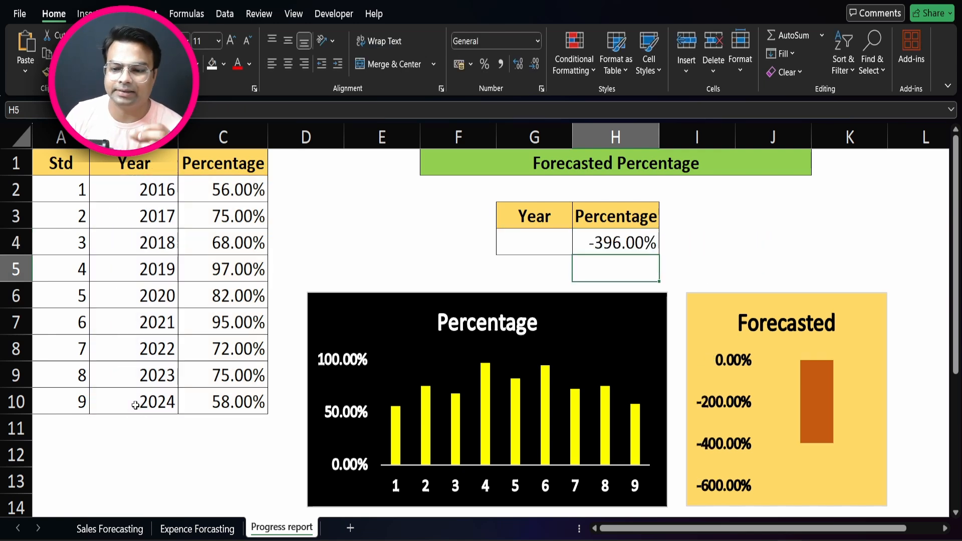
# Enter 2025 as the forecast year in G4
pyautogui.click(519, 244)
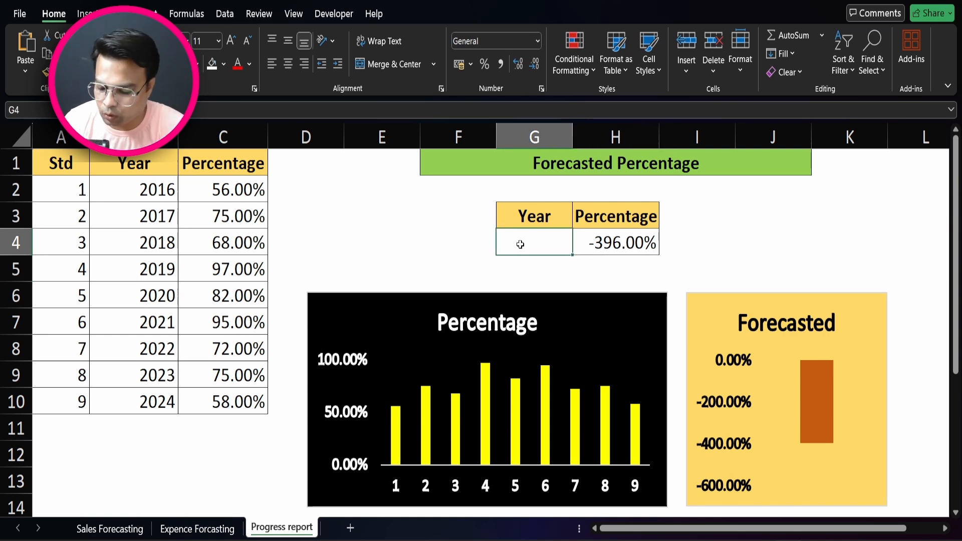
pyautogui.write('2025')
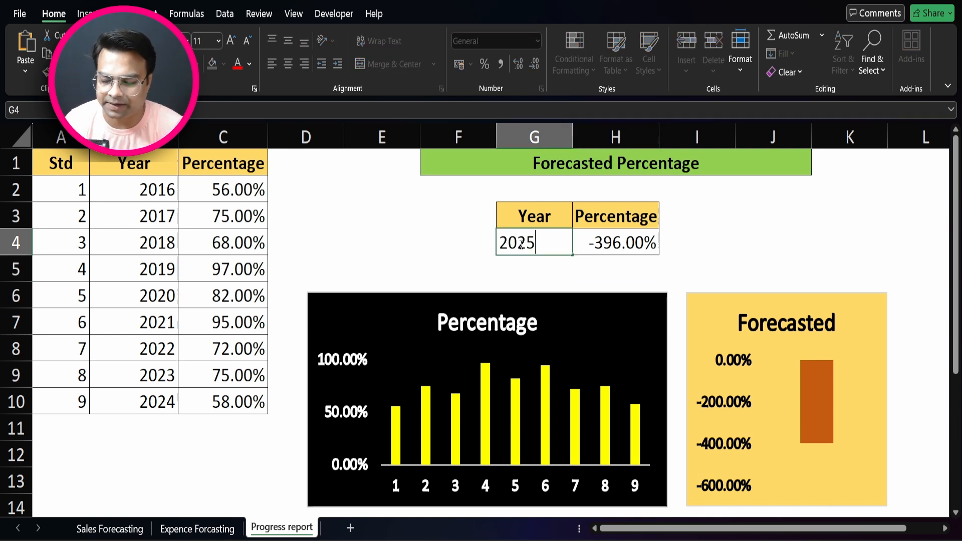
pyautogui.press('Return')
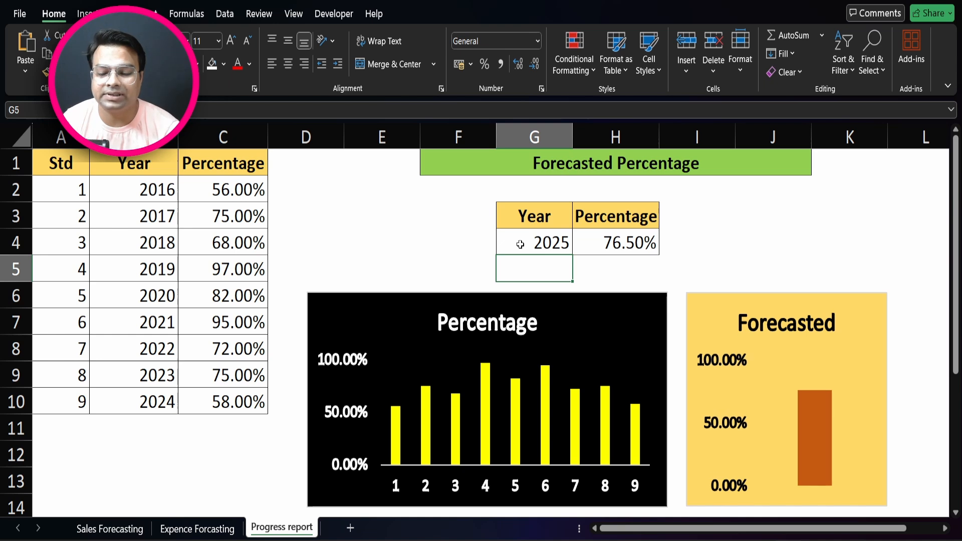